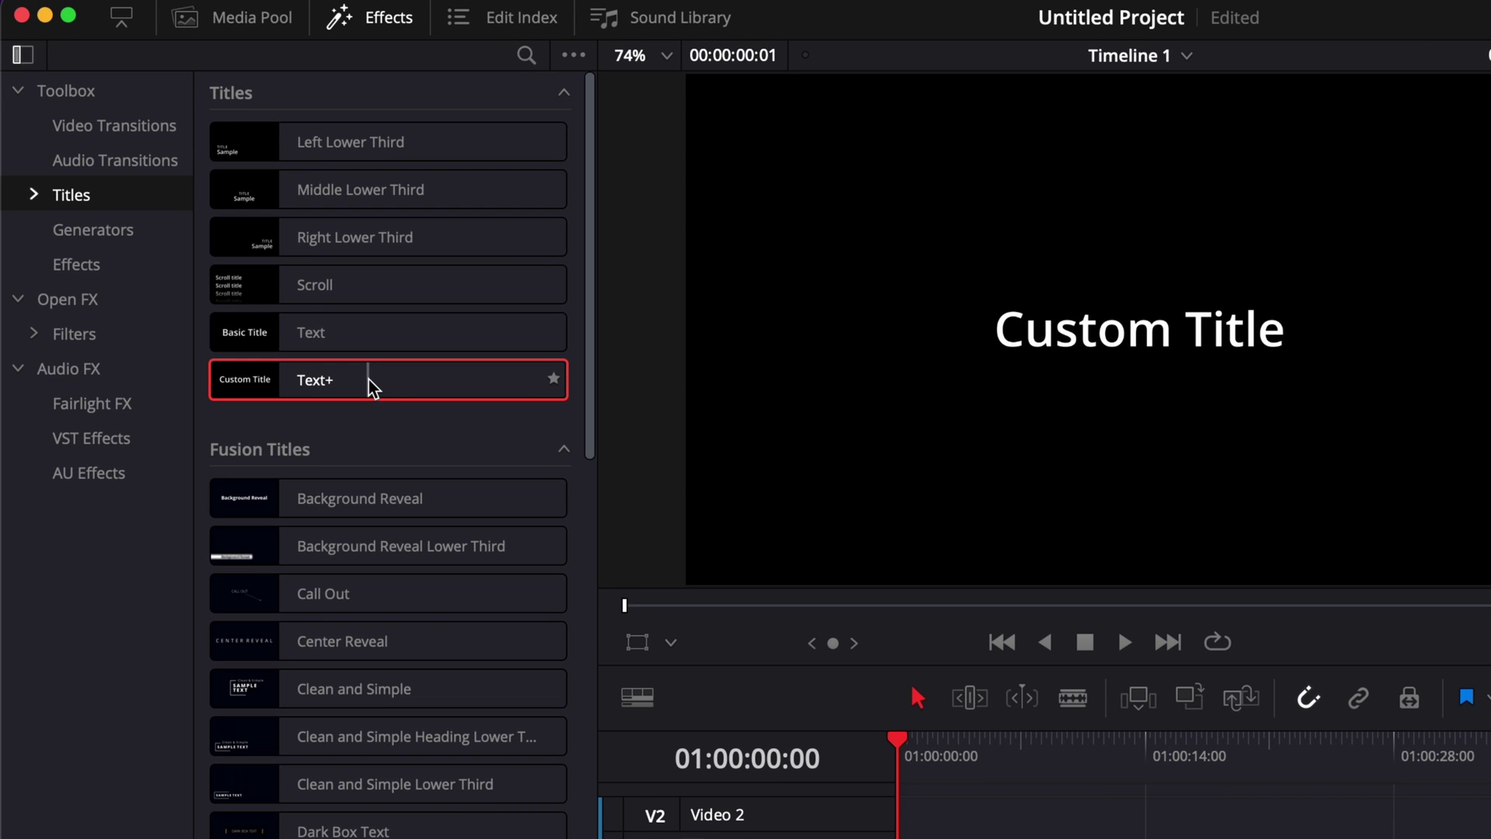
Step: Add a Text+ title to Video 1 and change its text to 'DAVINCI RESOLVE CIRCLE'
{"action": "left_click_drag", "start_coordinate": [374, 387], "coordinate": [608, 630]}
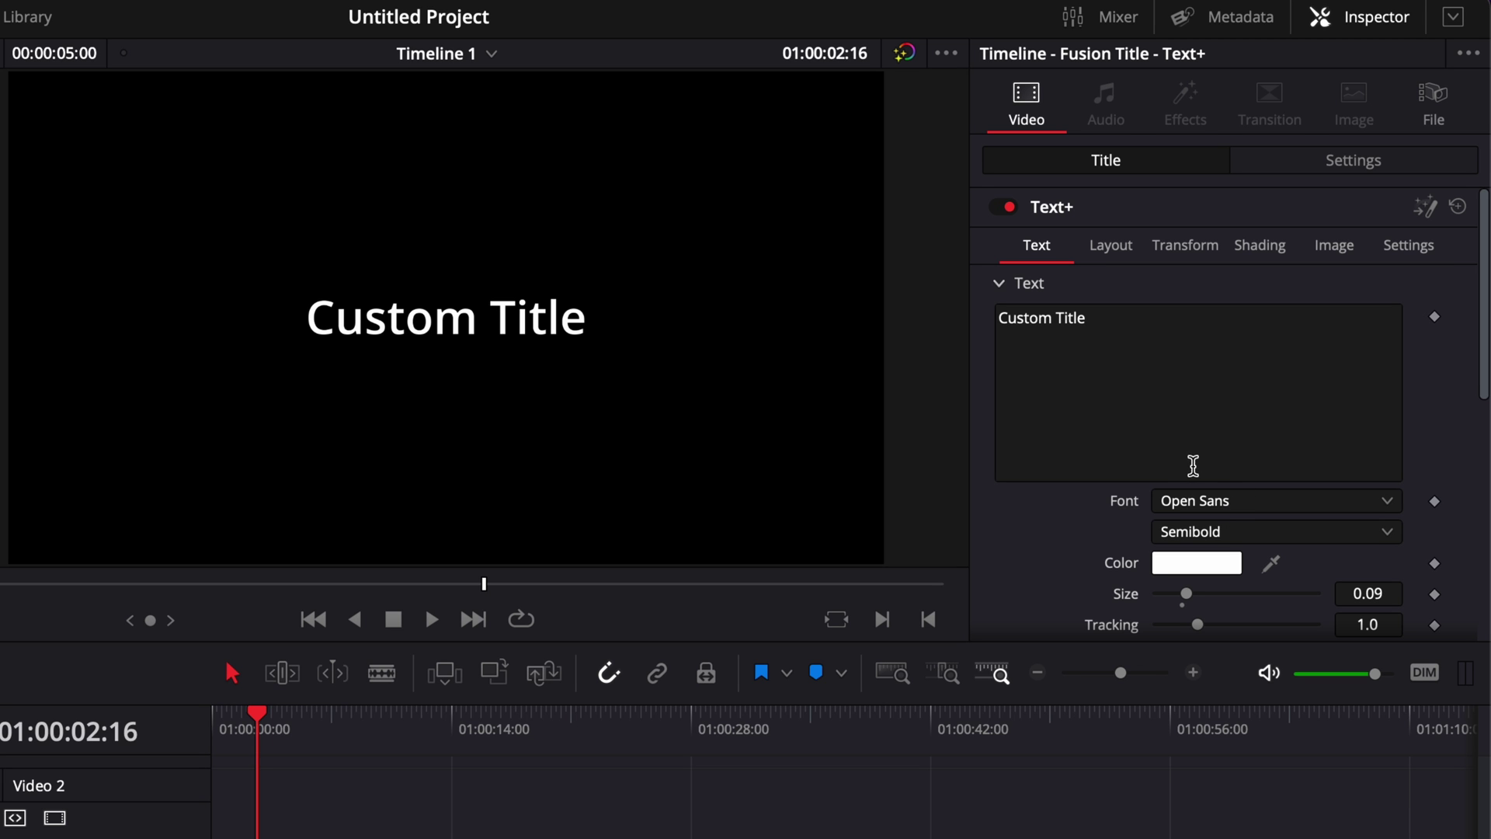
{"action": "left_click", "coordinate": [1453, 19]}
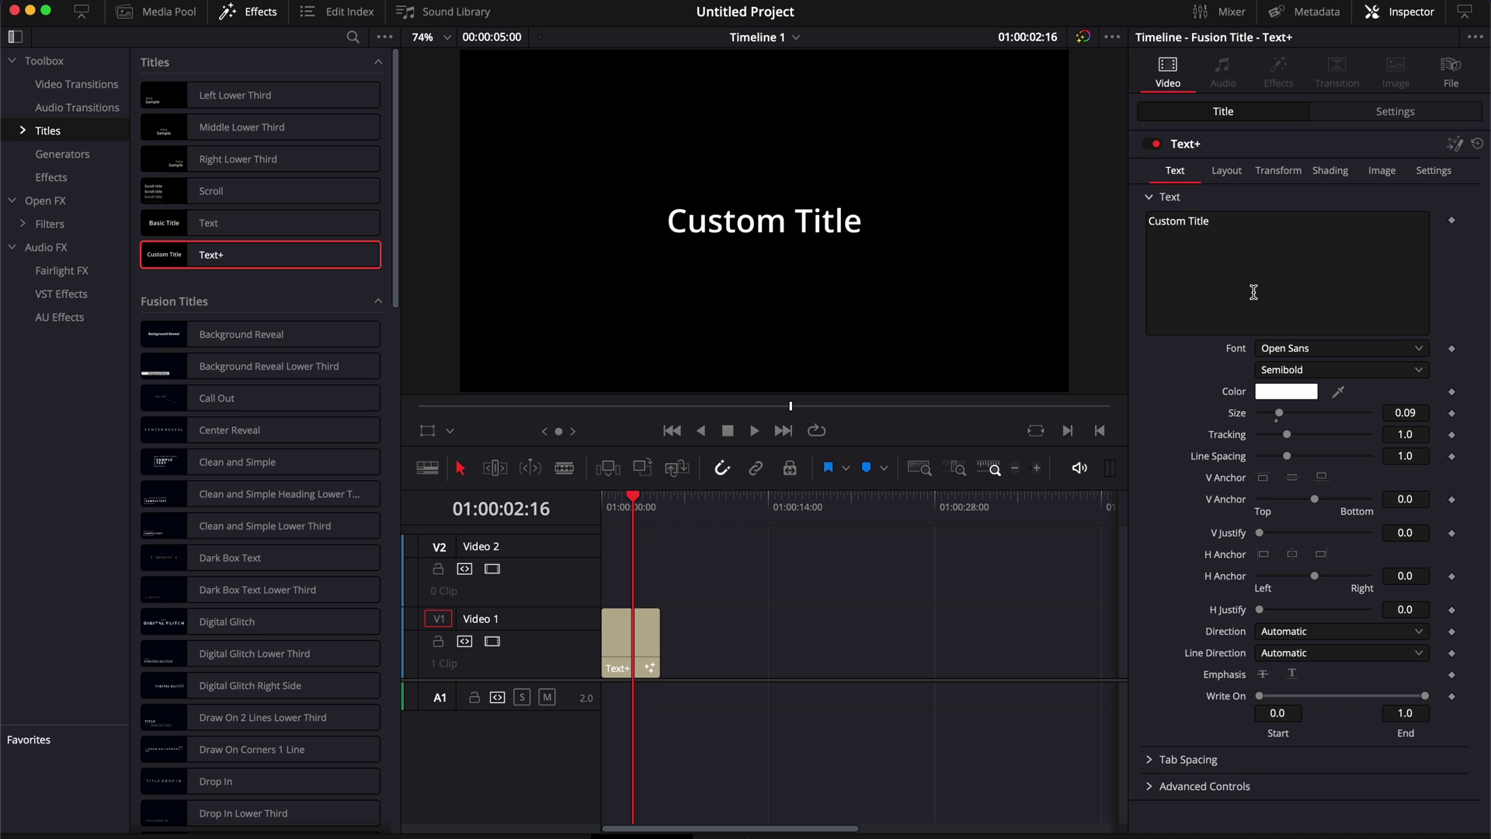
{"action": "triple_click", "coordinate": [1231, 223]}
{"action": "type", "text": "DA"}
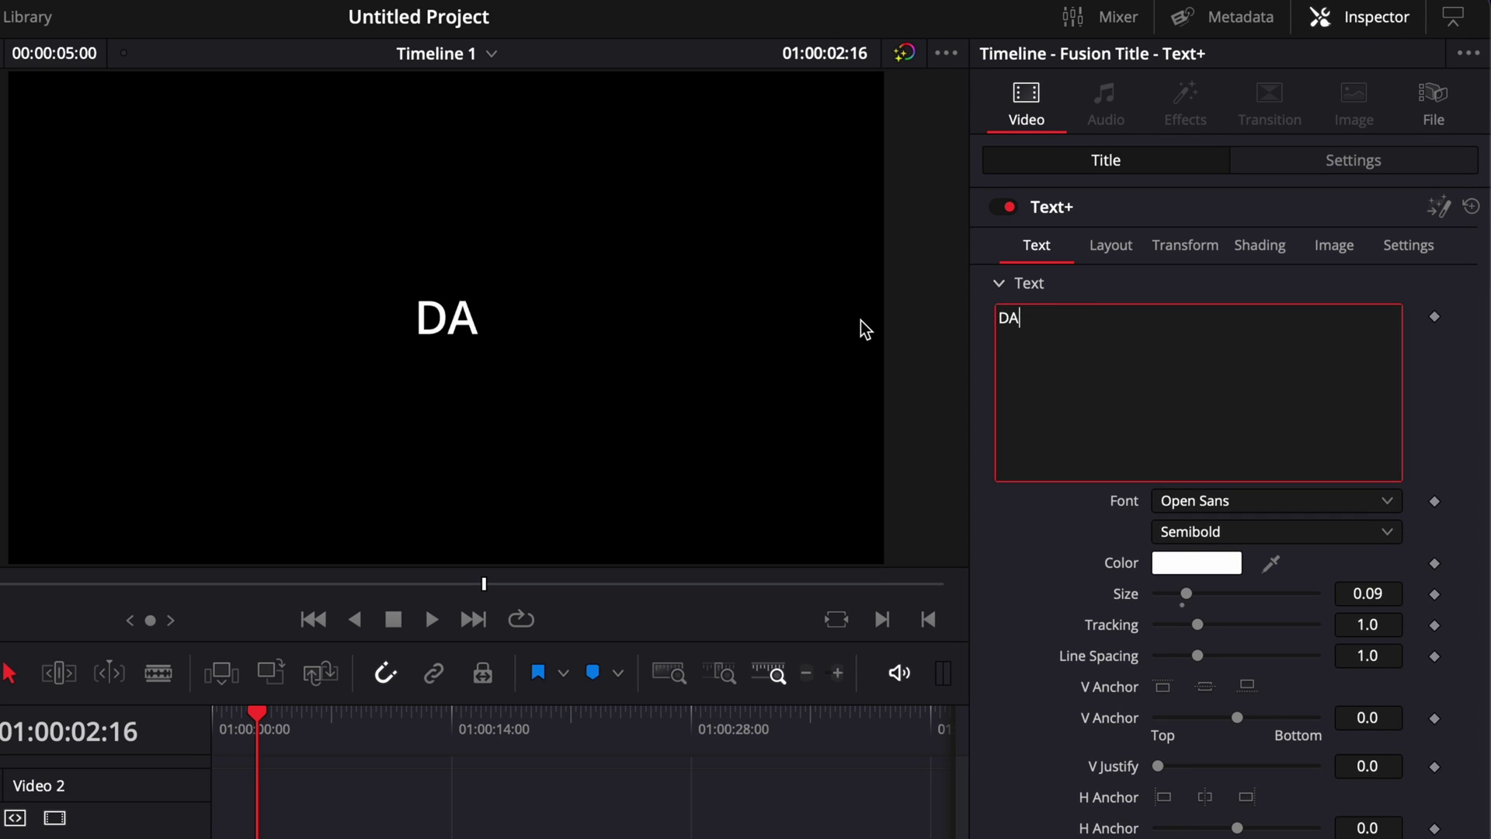
{"action": "type", "text": "VINCI RESOL"}
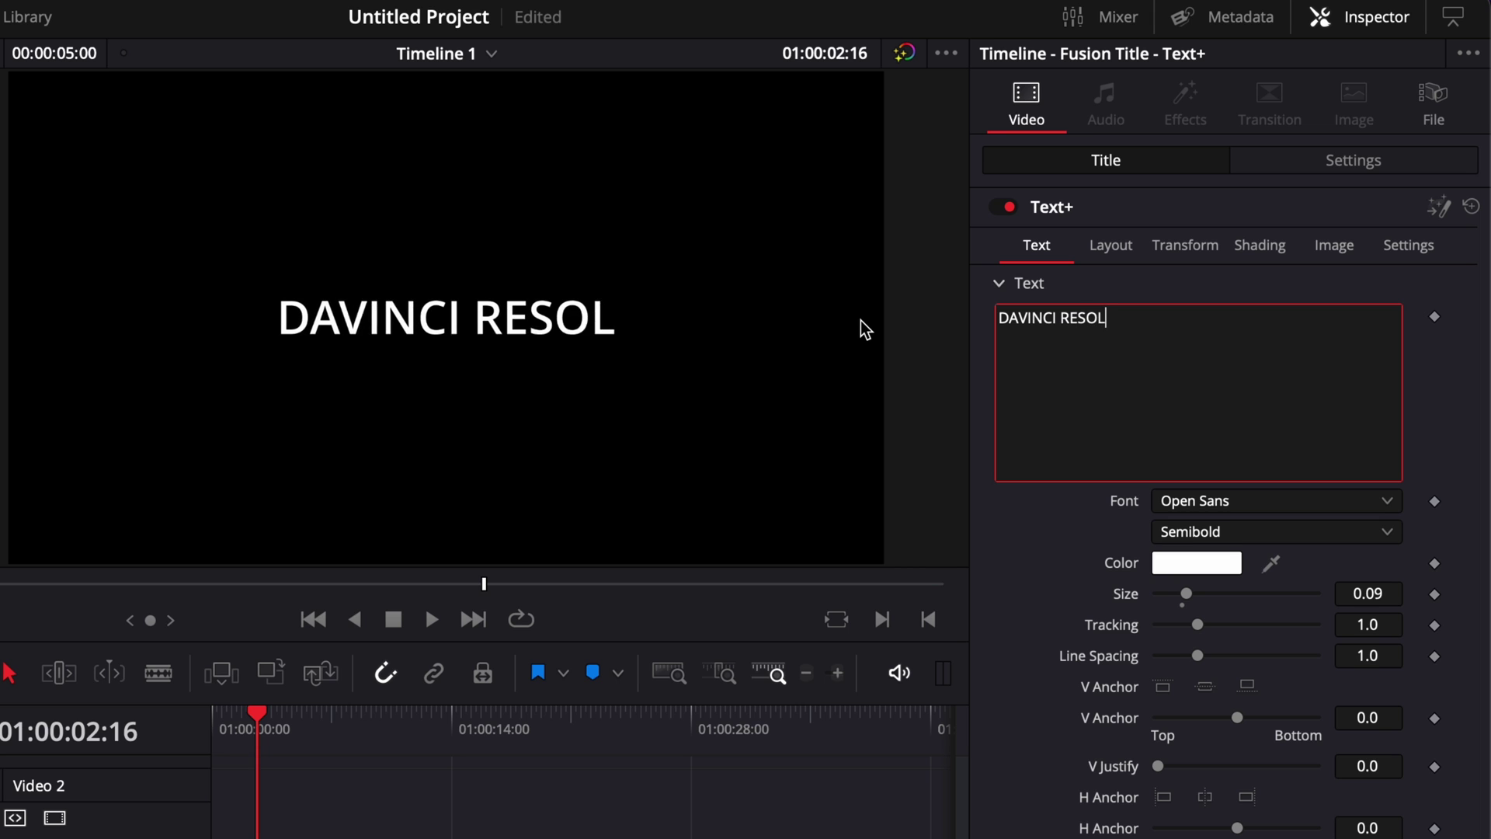
{"action": "type", "text": "VE CIRCLE"}
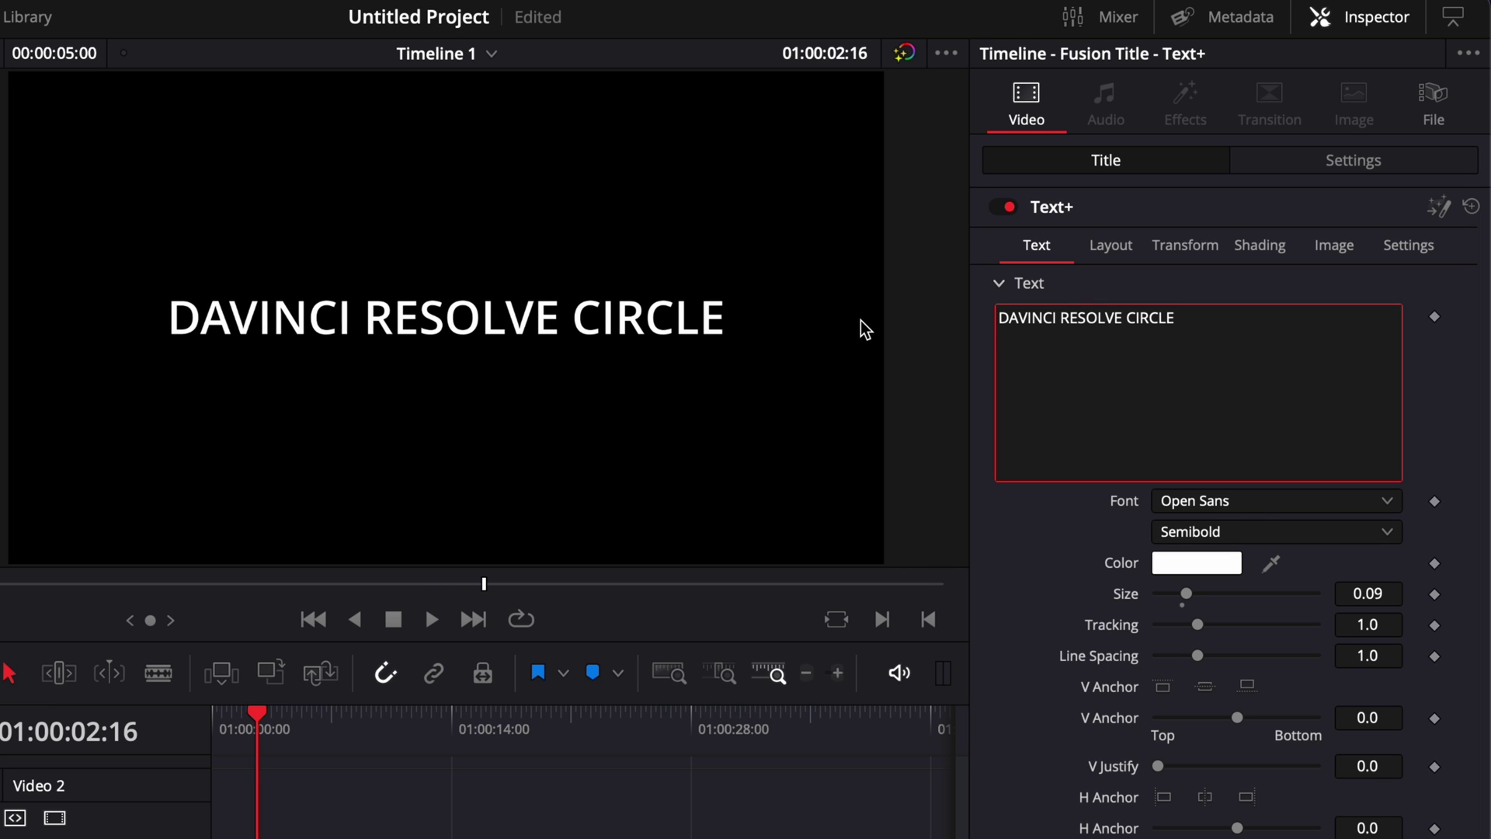
Step: Set the title's font to Montserrat
{"action": "left_click", "coordinate": [1260, 500]}
{"action": "type", "text": "mon"}
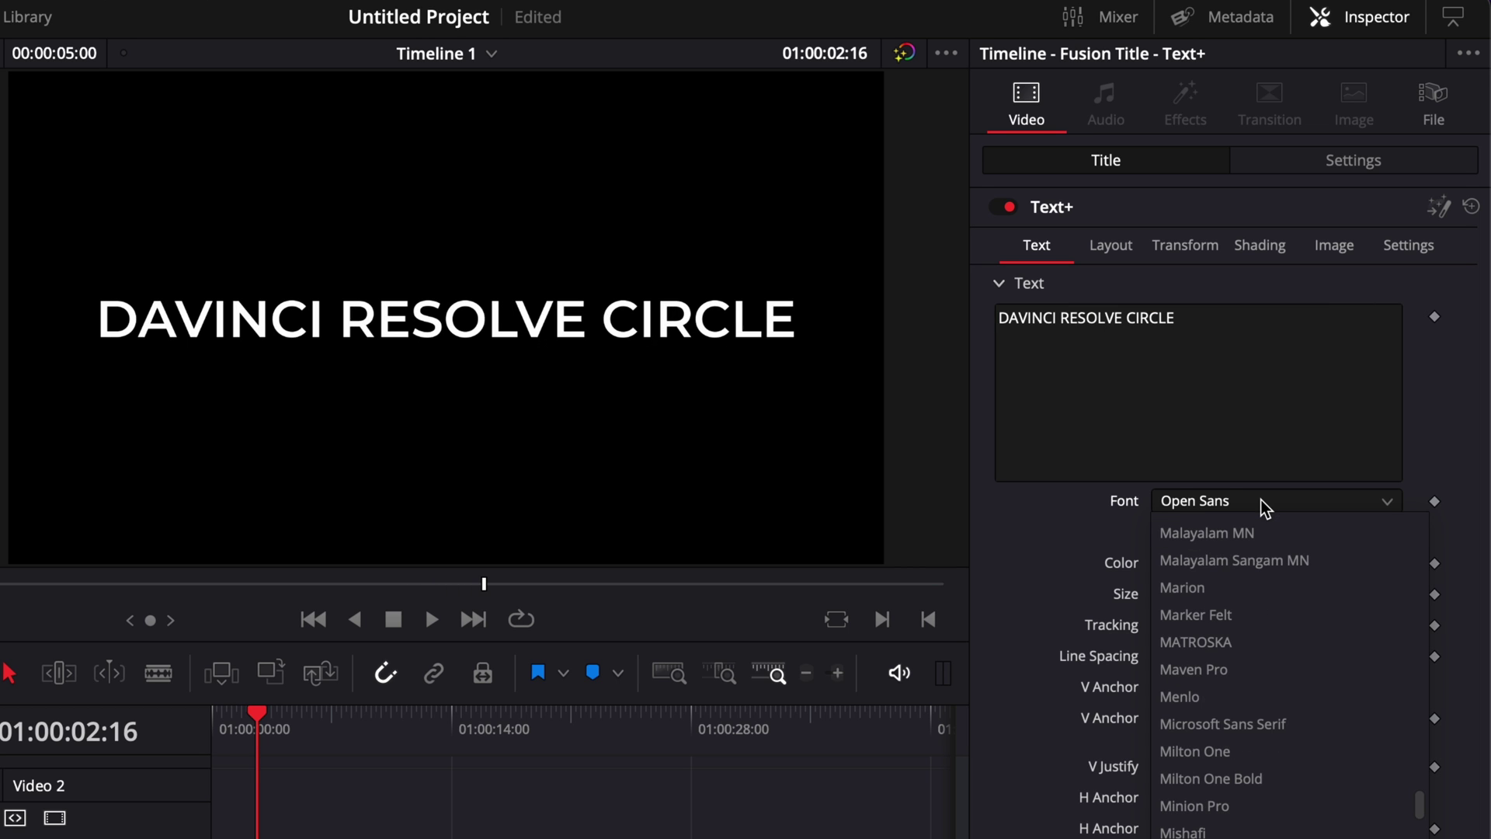
{"action": "key", "text": "Return"}
Step: Set the title's Layout type to Circle so the text curves along an arc
{"action": "left_click", "coordinate": [1111, 247]}
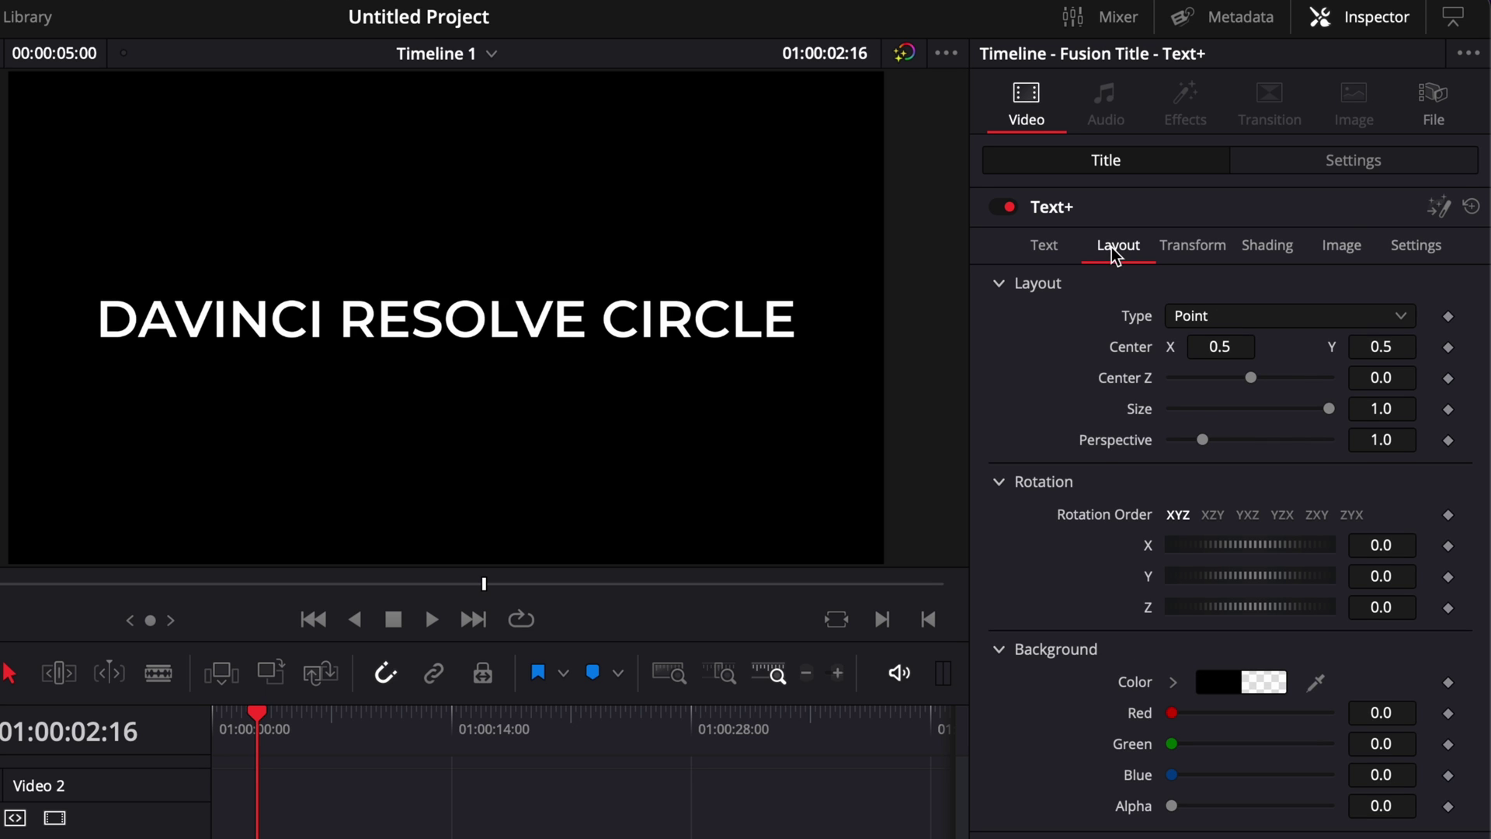
{"action": "left_click", "coordinate": [1196, 317]}
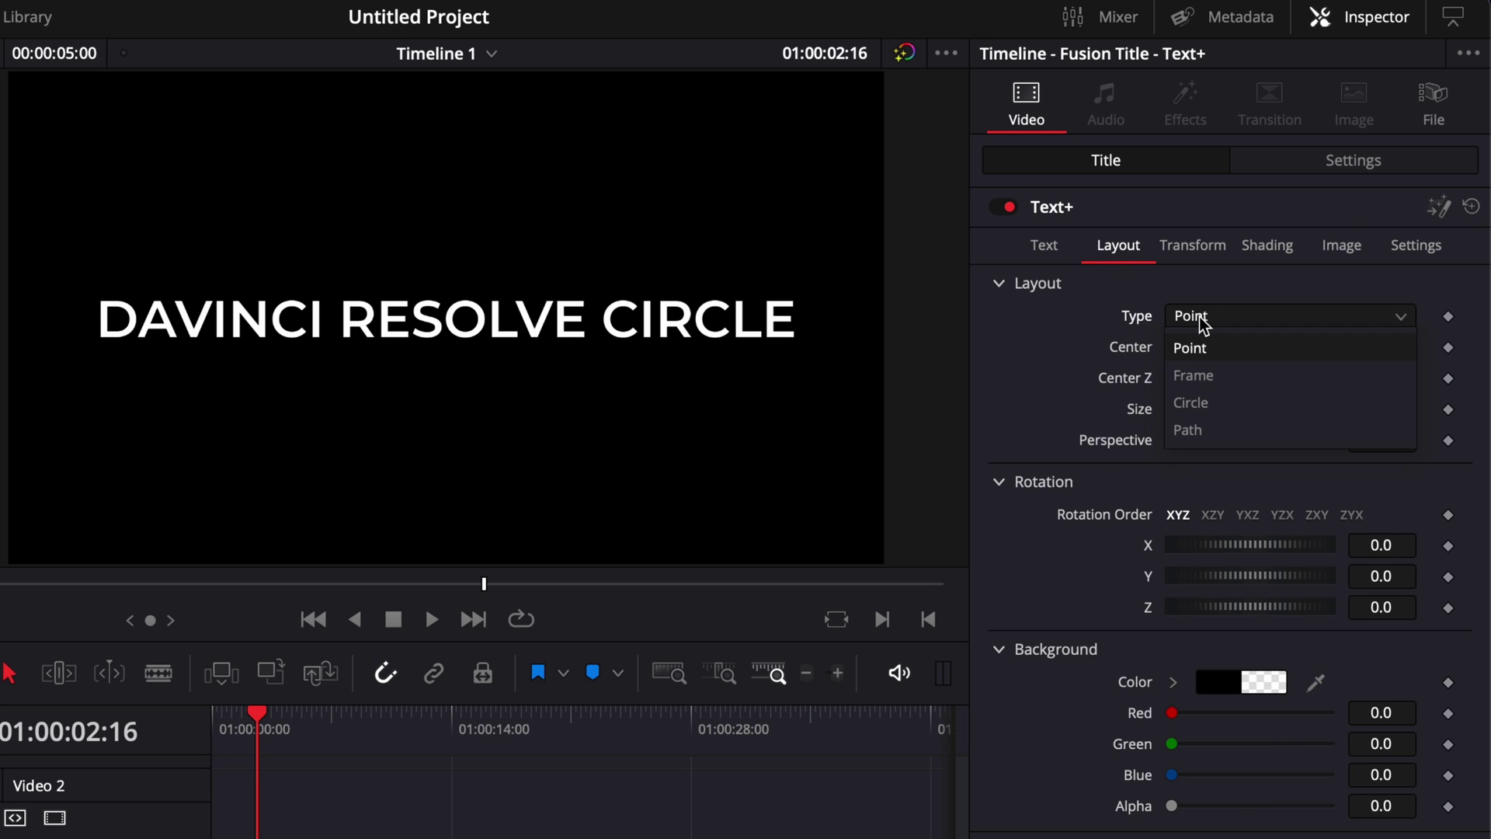
{"action": "left_click", "coordinate": [1201, 401]}
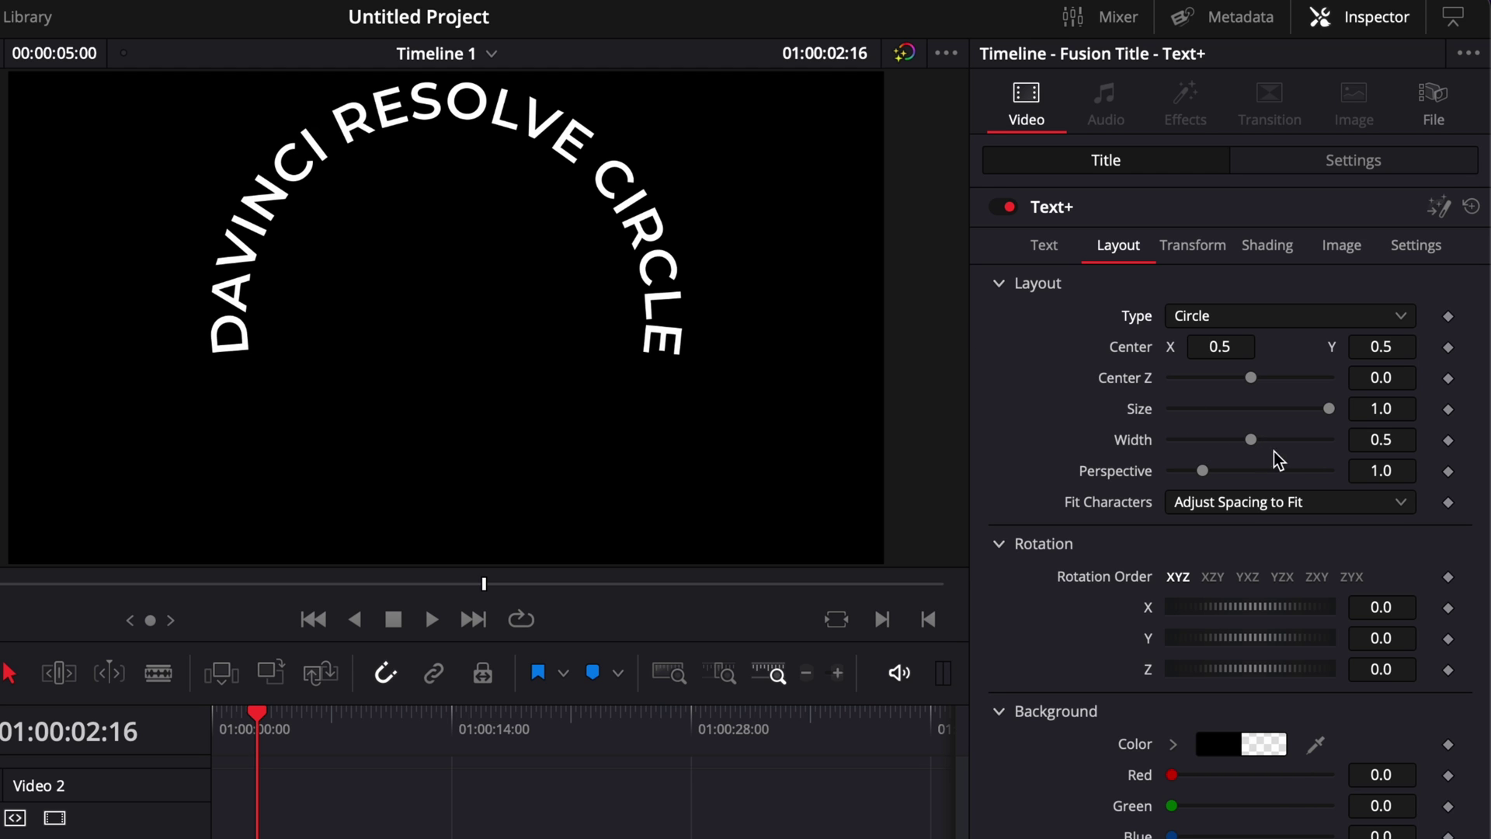
{"action": "left_click_drag", "start_coordinate": [1251, 441], "coordinate": [1221, 461]}
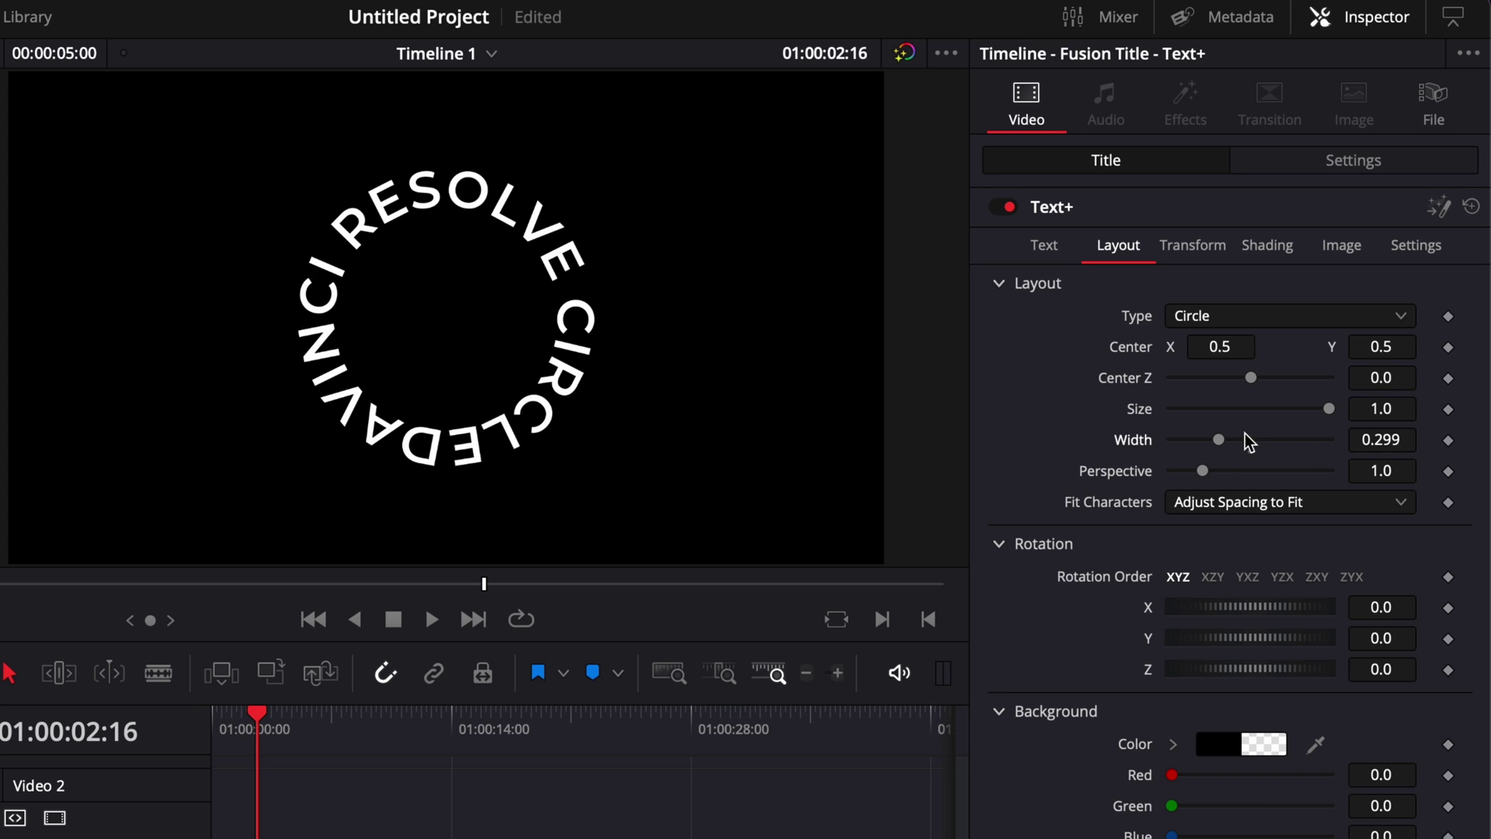
{"action": "left_click_drag", "start_coordinate": [1221, 443], "coordinate": [1275, 449]}
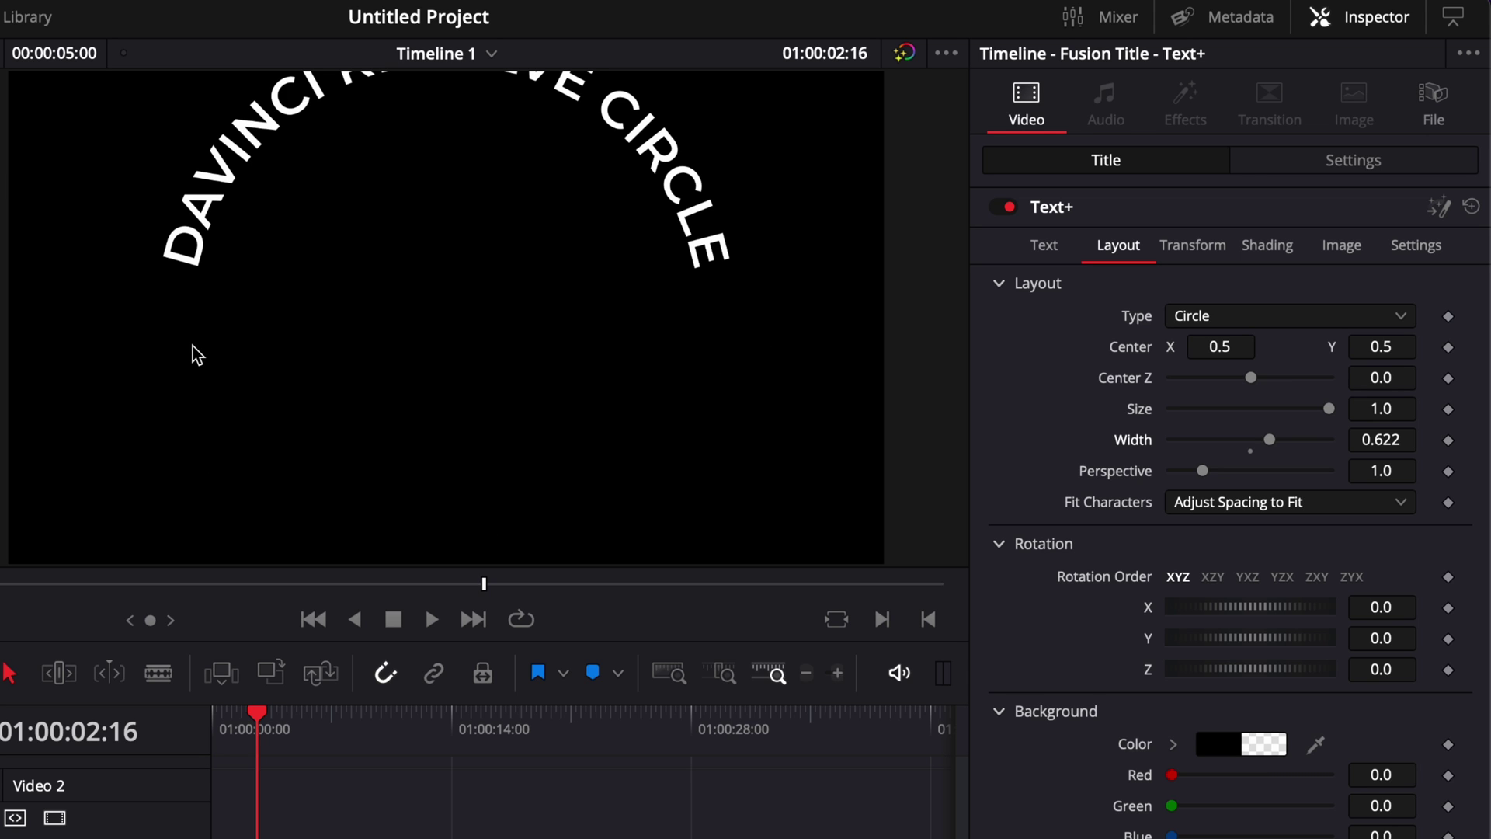
{"action": "double_click", "coordinate": [1138, 440]}
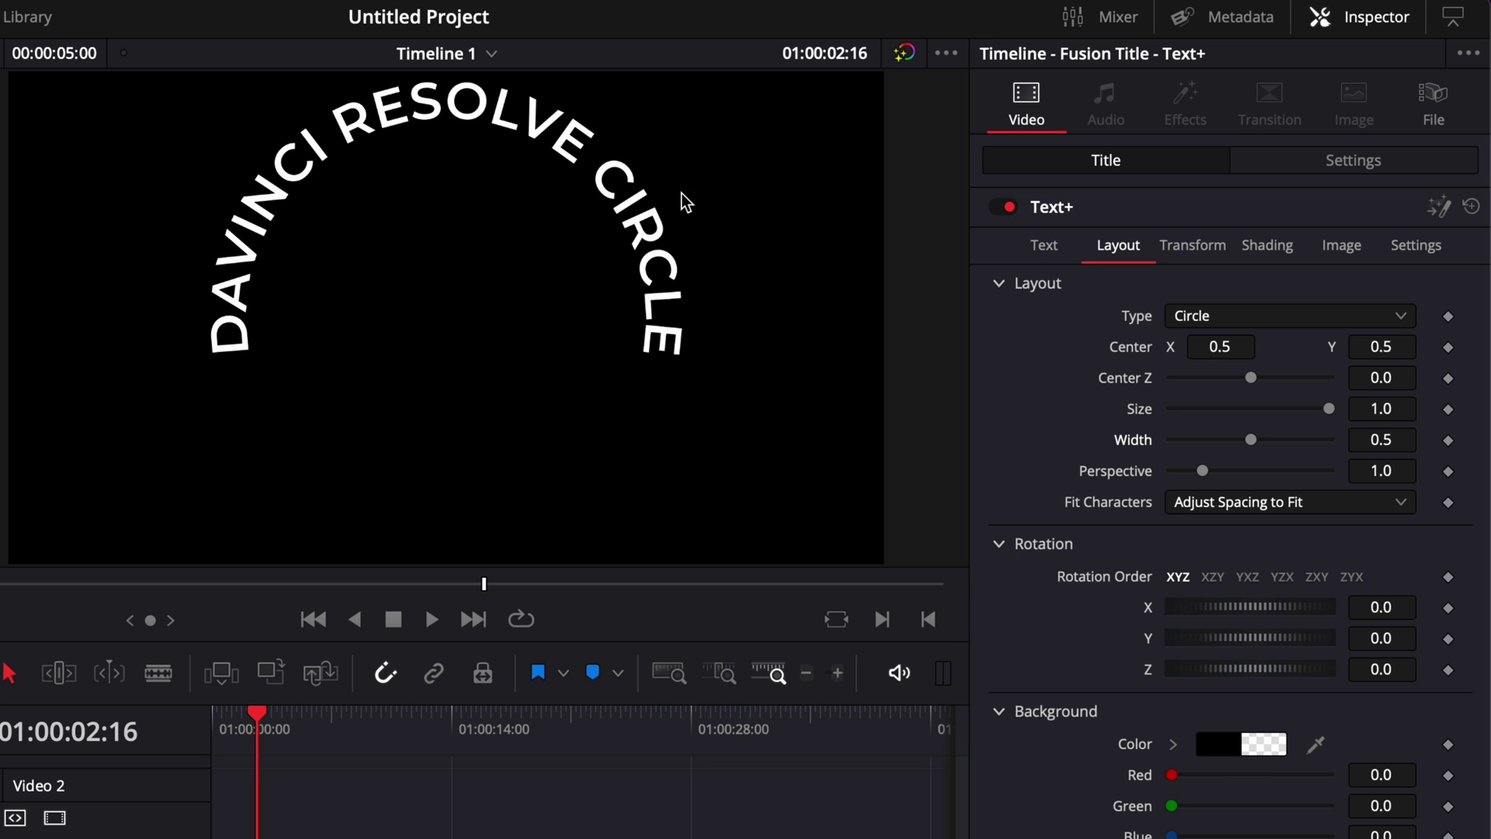
Step: Adjust the title's Tracking to 1.0 to spread the letters around the circle
{"action": "left_click", "coordinate": [1043, 249]}
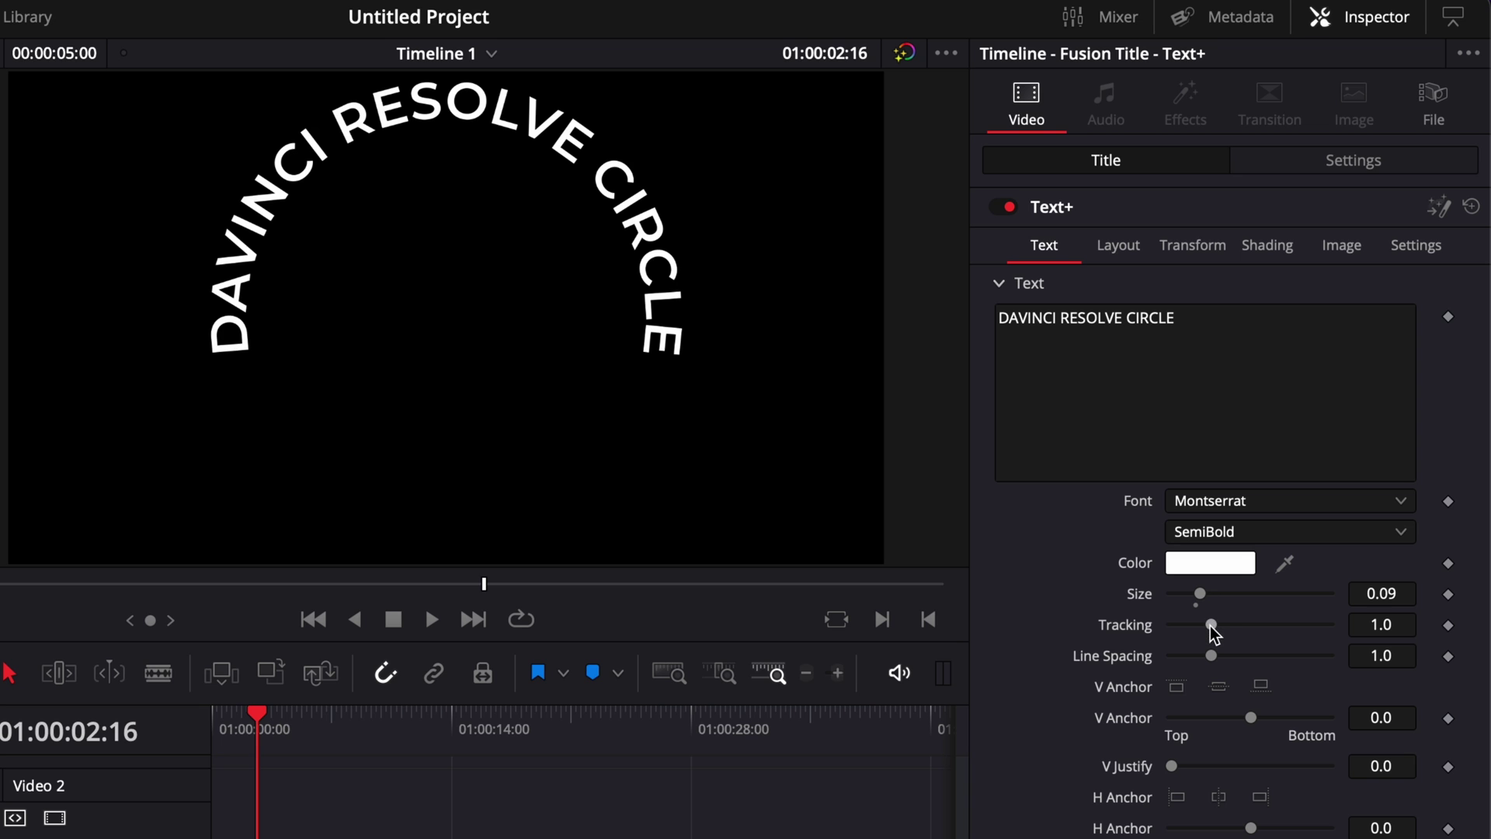
{"action": "left_click_drag", "start_coordinate": [1211, 628], "coordinate": [1222, 622]}
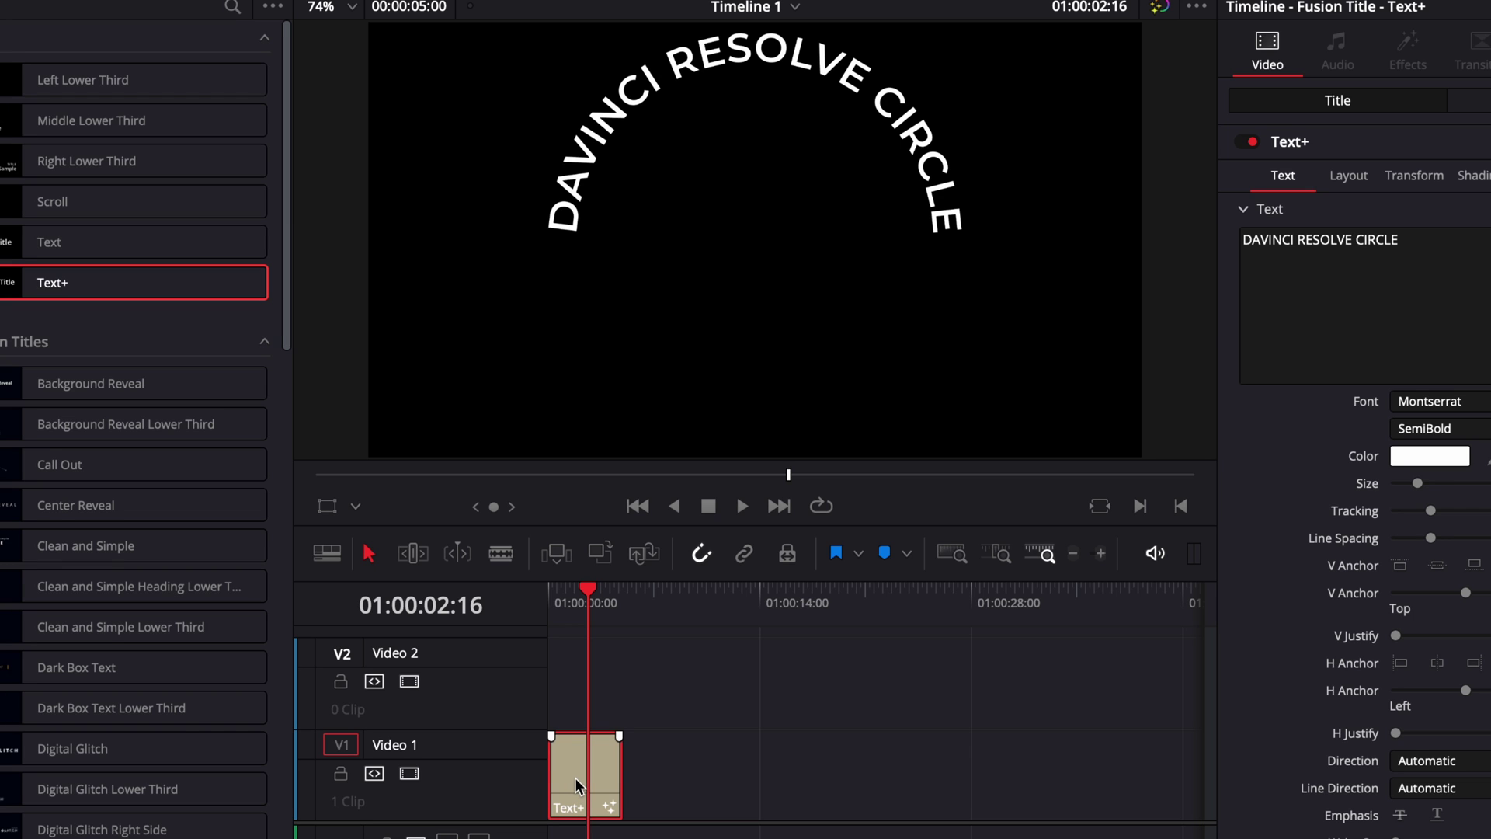
Step: Alt-drag the Text+ clip from Video 1 up onto Video 2 to duplicate it
{"action": "left_click_drag", "start_coordinate": [575, 778], "coordinate": [594, 705]}
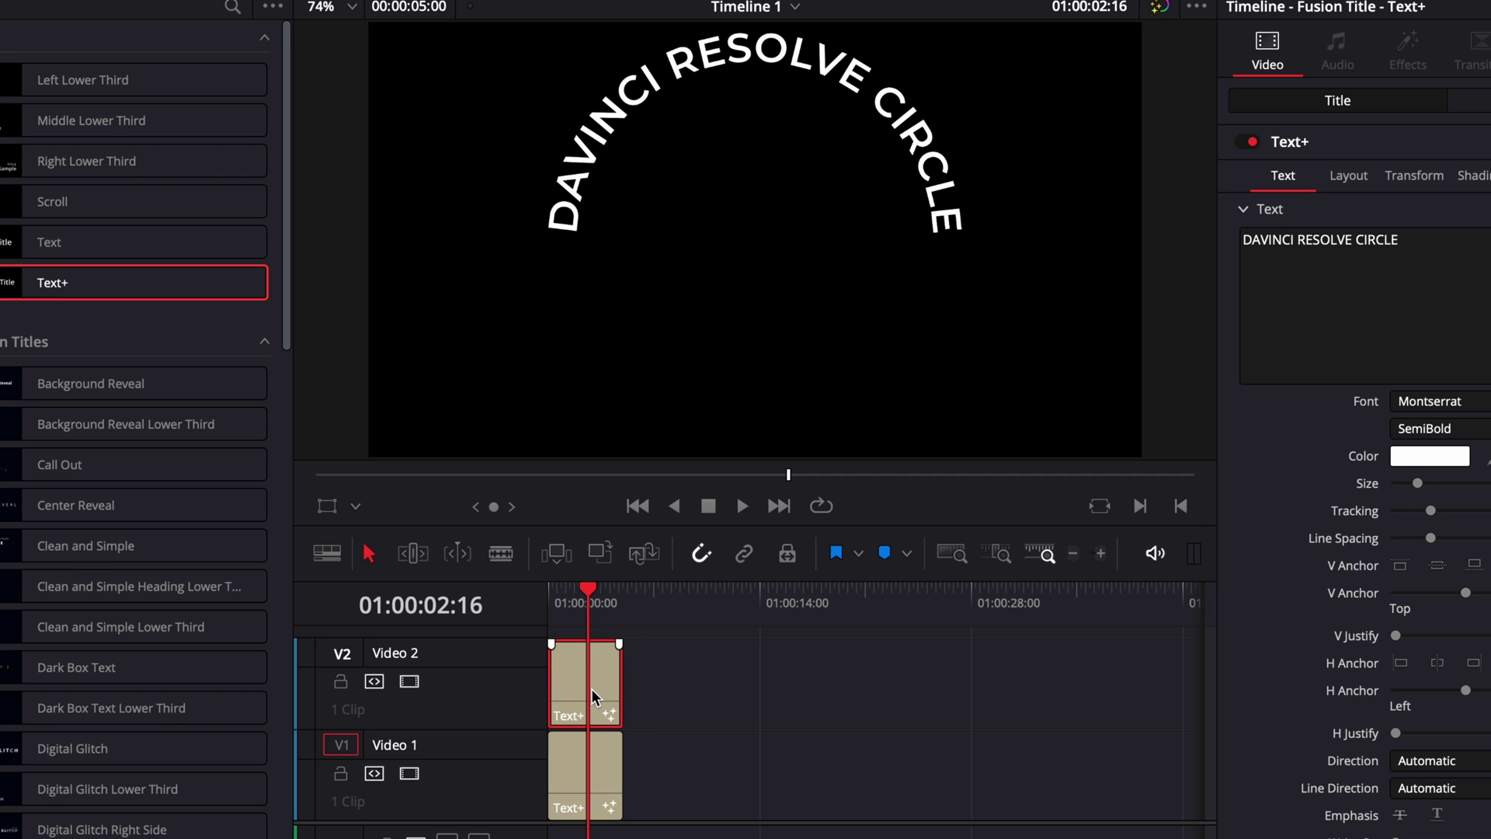
{"action": "left_click", "coordinate": [696, 678]}
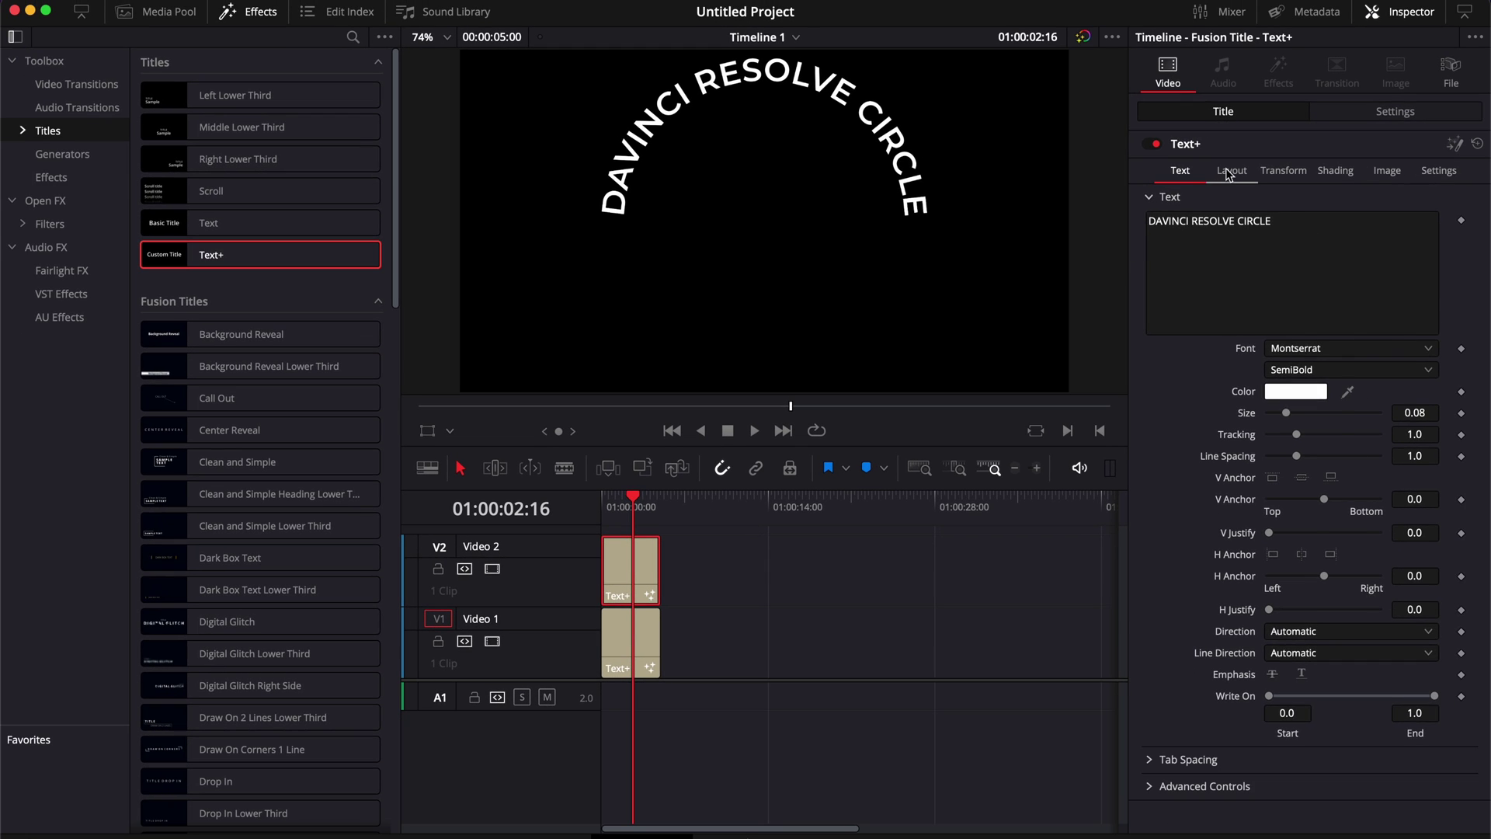
{"action": "left_click", "coordinate": [1229, 172]}
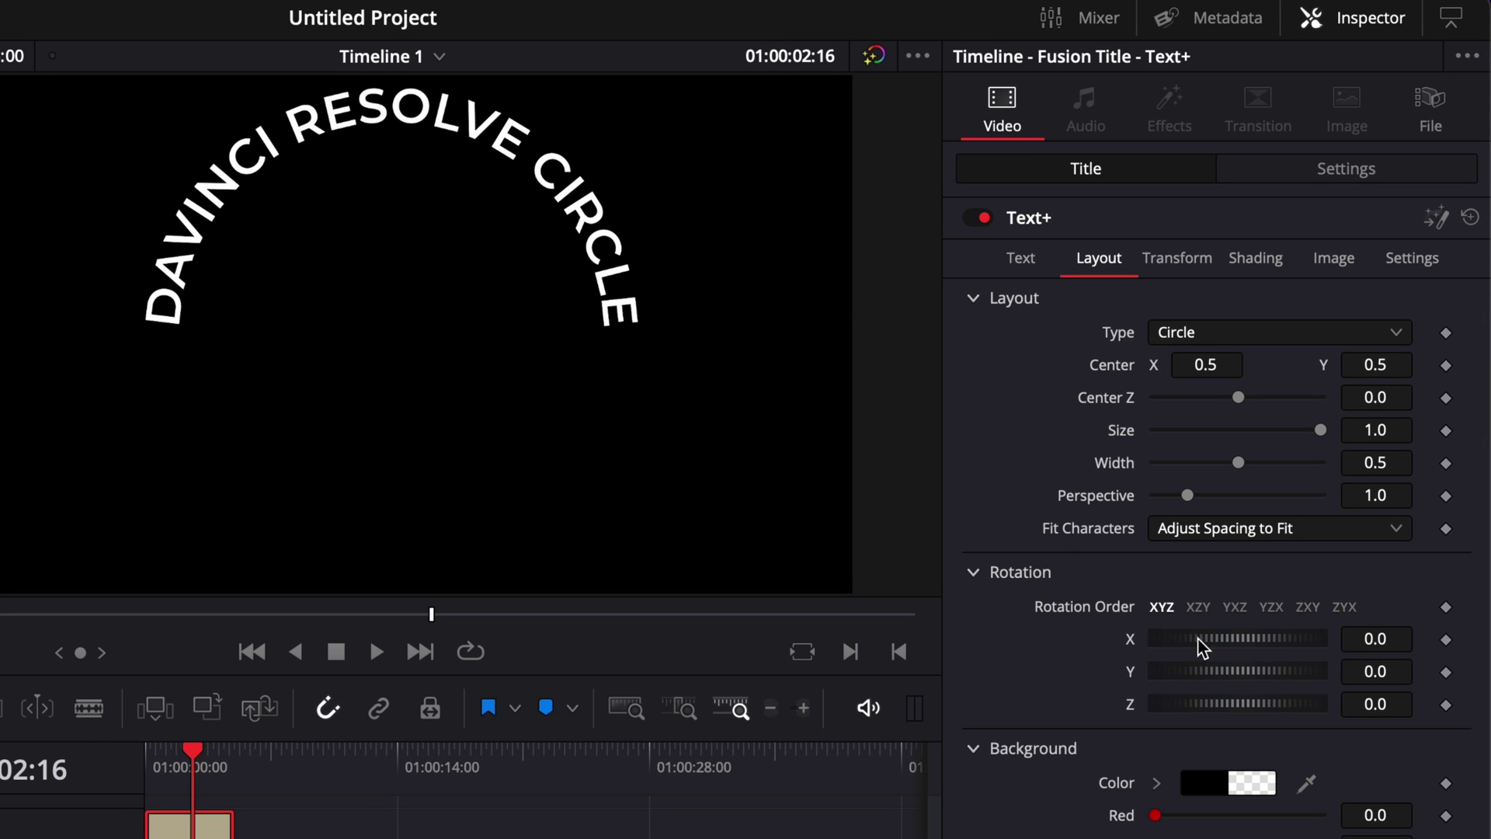
Step: Set the copied title's Layout Z rotation to -180
{"action": "left_click", "coordinate": [1380, 704]}
{"action": "type", "text": "-180"}
{"action": "key", "text": "Tab"}
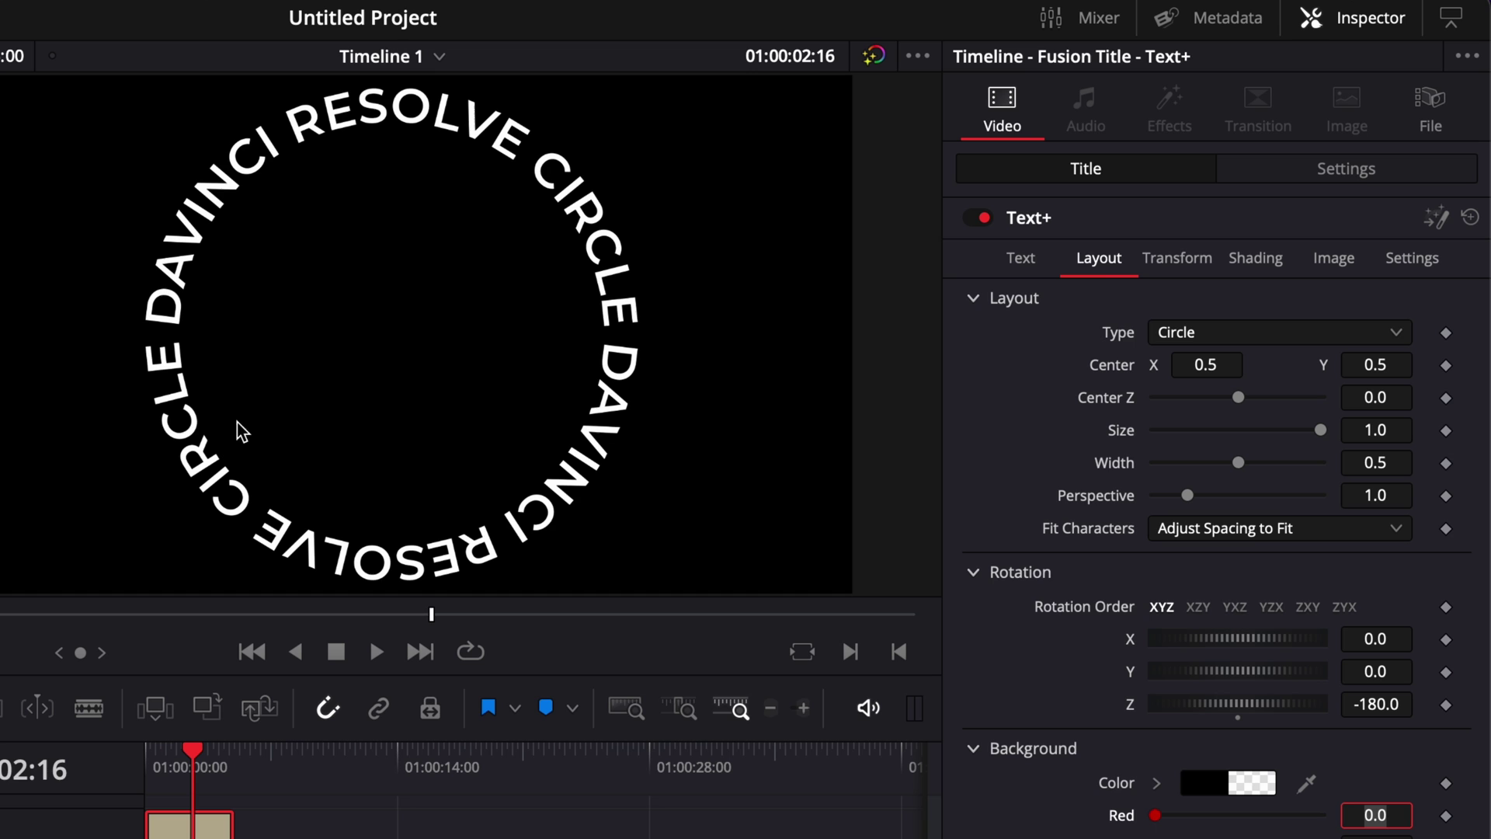
{"action": "left_click", "coordinate": [1166, 258]}
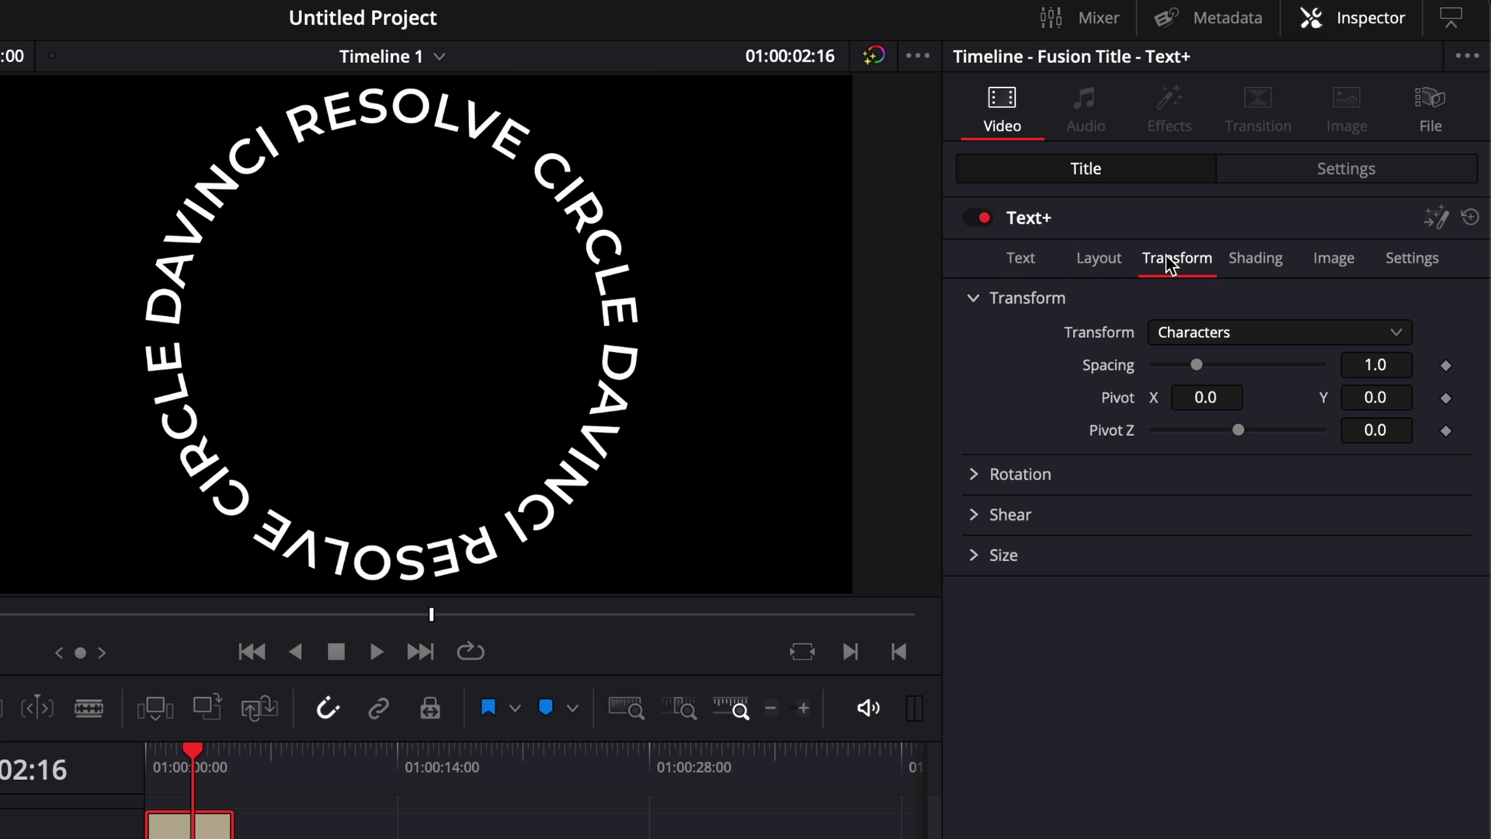
Step: Set Transform to Lines and give the lines a Y rotation of -180
{"action": "left_click", "coordinate": [1202, 333]}
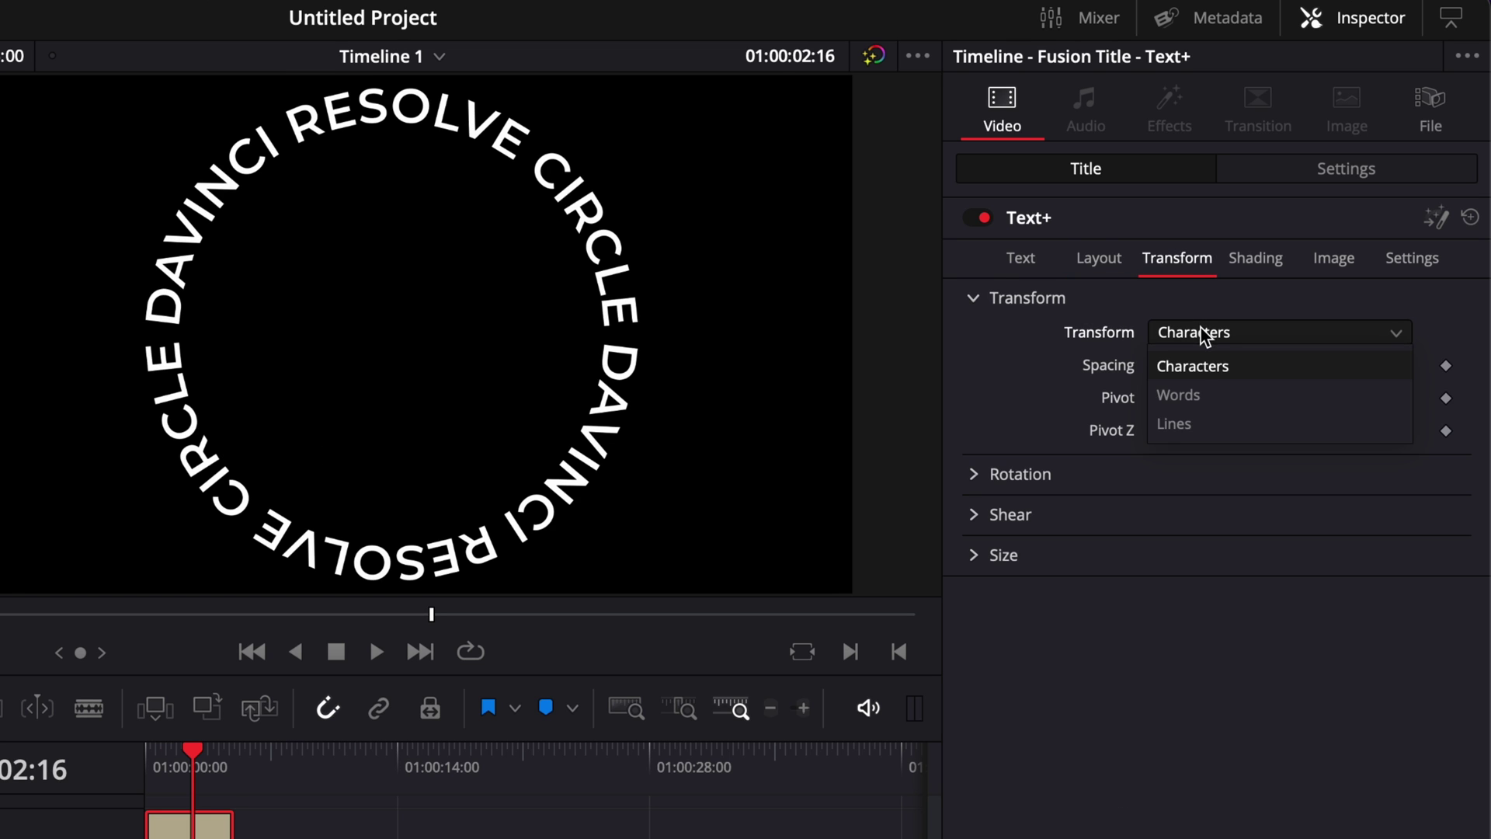
{"action": "left_click", "coordinate": [1200, 429]}
{"action": "left_click", "coordinate": [974, 475]}
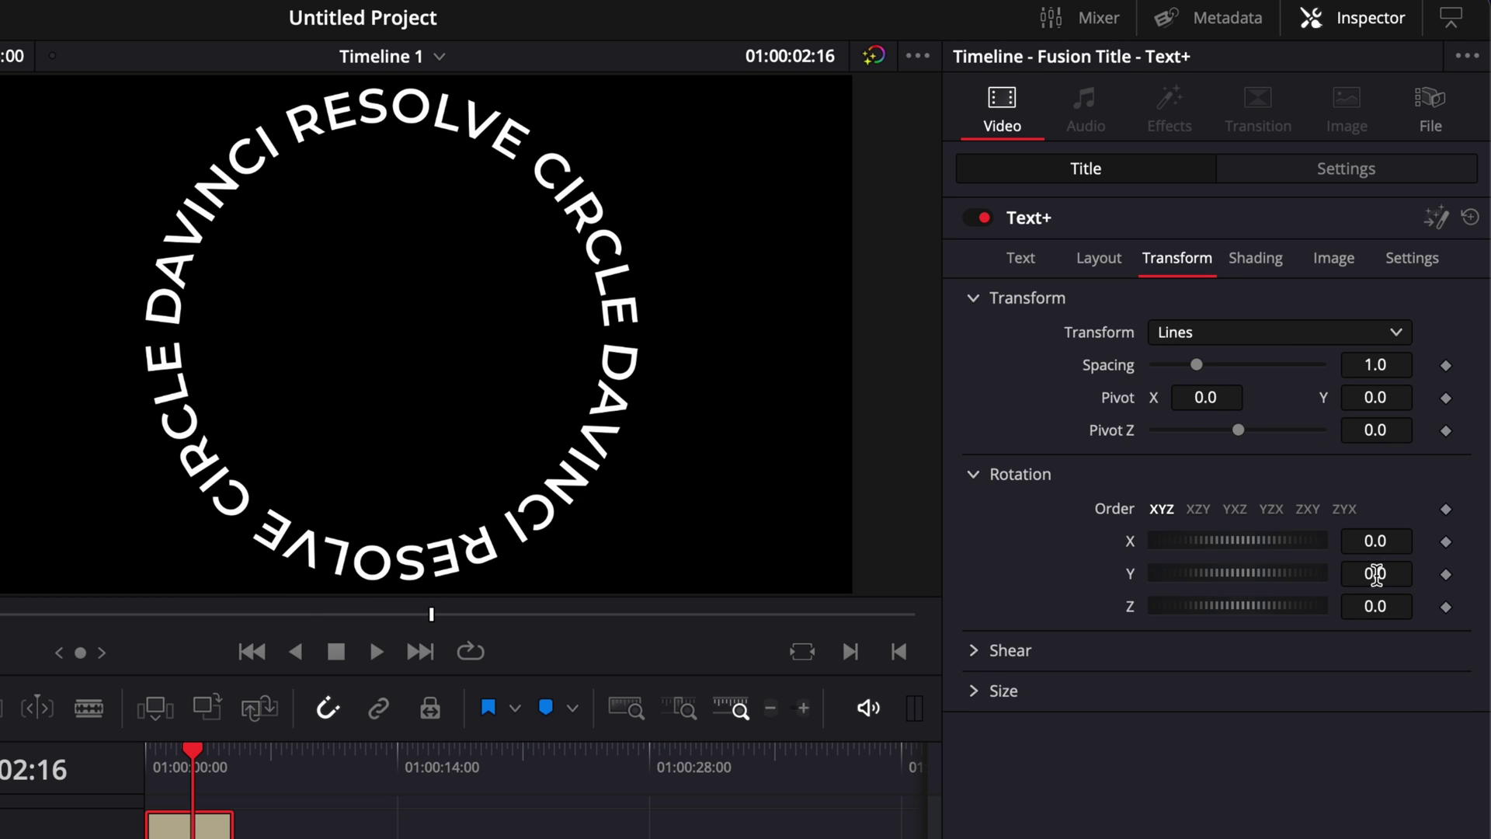
{"action": "left_click", "coordinate": [1376, 574]}
{"action": "key", "text": "BackSpace"}
{"action": "type", "text": "-180"}
{"action": "key", "text": "Tab"}
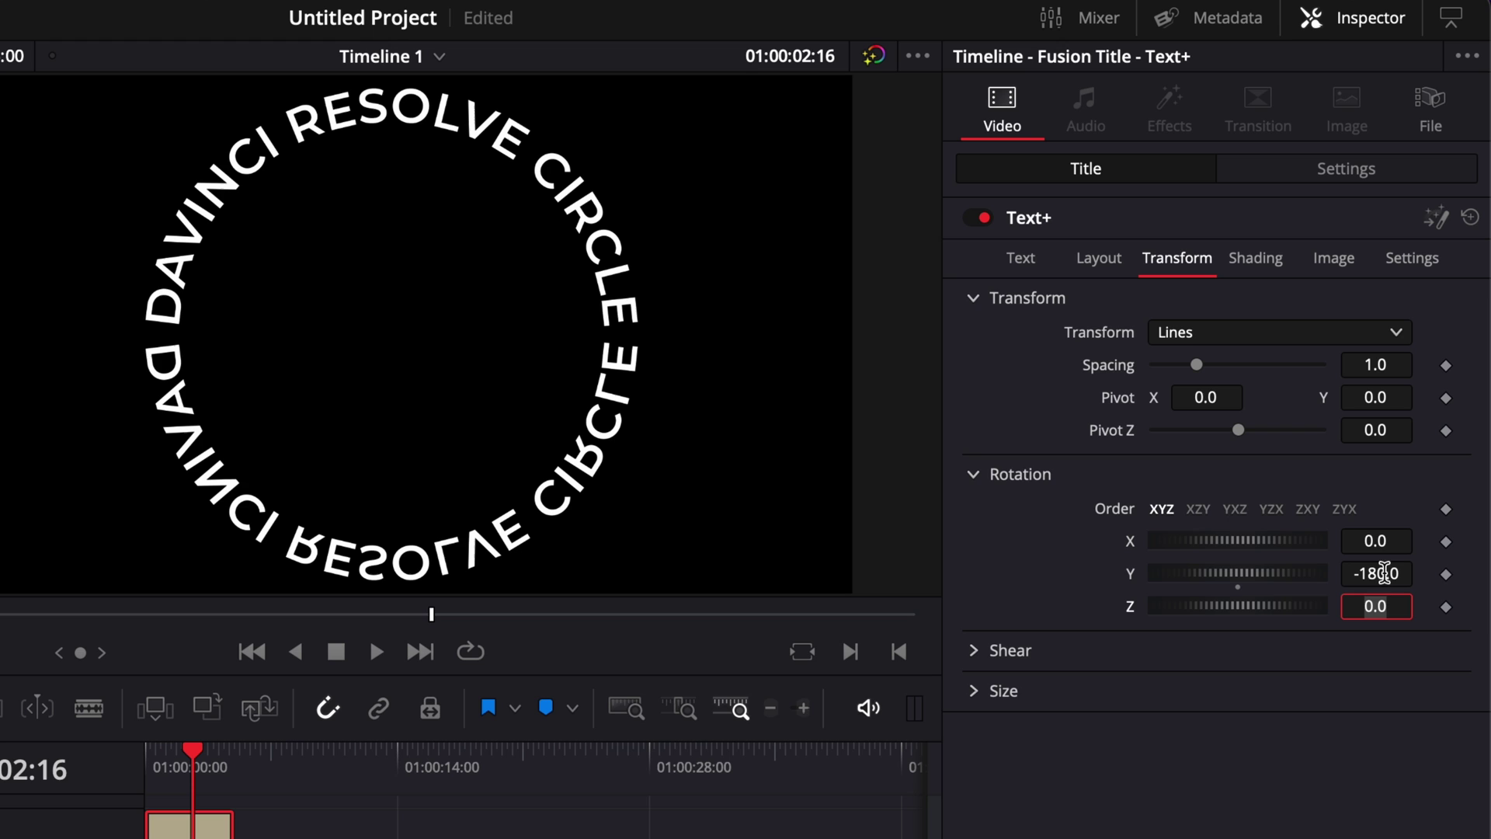
Step: Set the lines' X rotation to -180 so the bottom arc reads upright
{"action": "left_click", "coordinate": [1400, 540]}
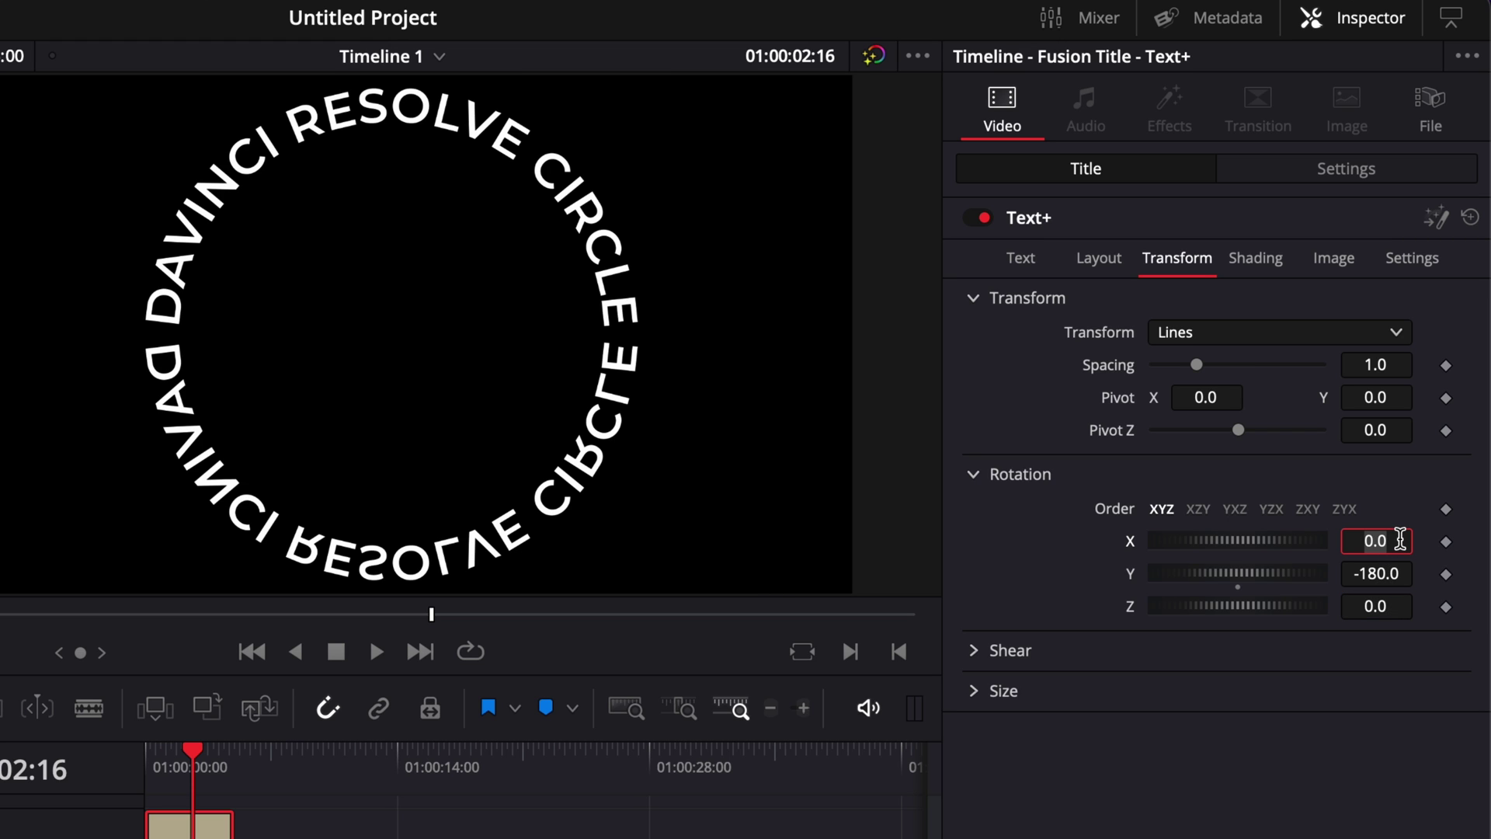
{"action": "type", "text": "-180"}
{"action": "key", "text": "Tab"}
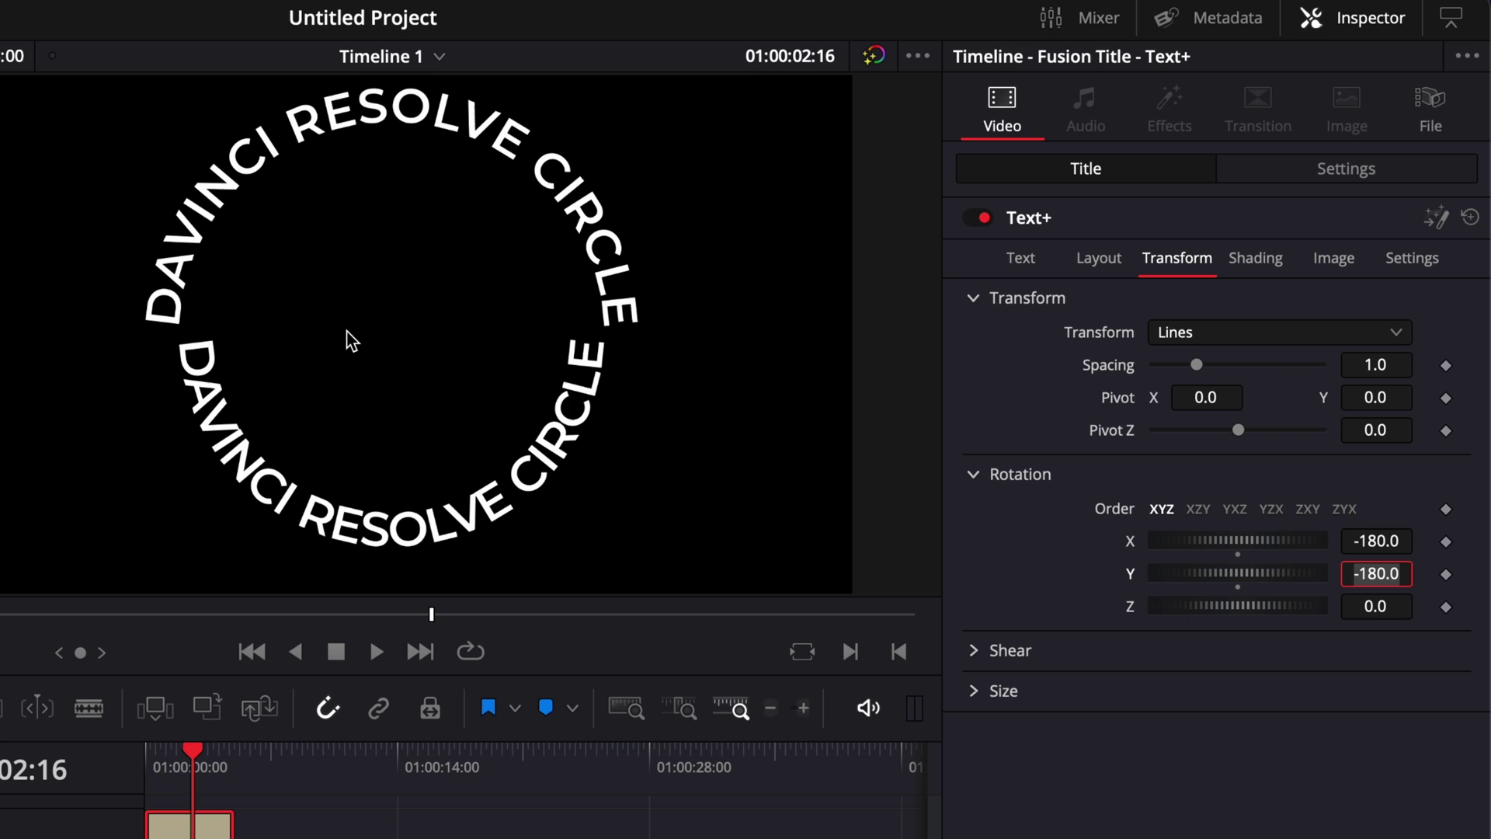
{"action": "left_click", "coordinate": [1062, 410]}
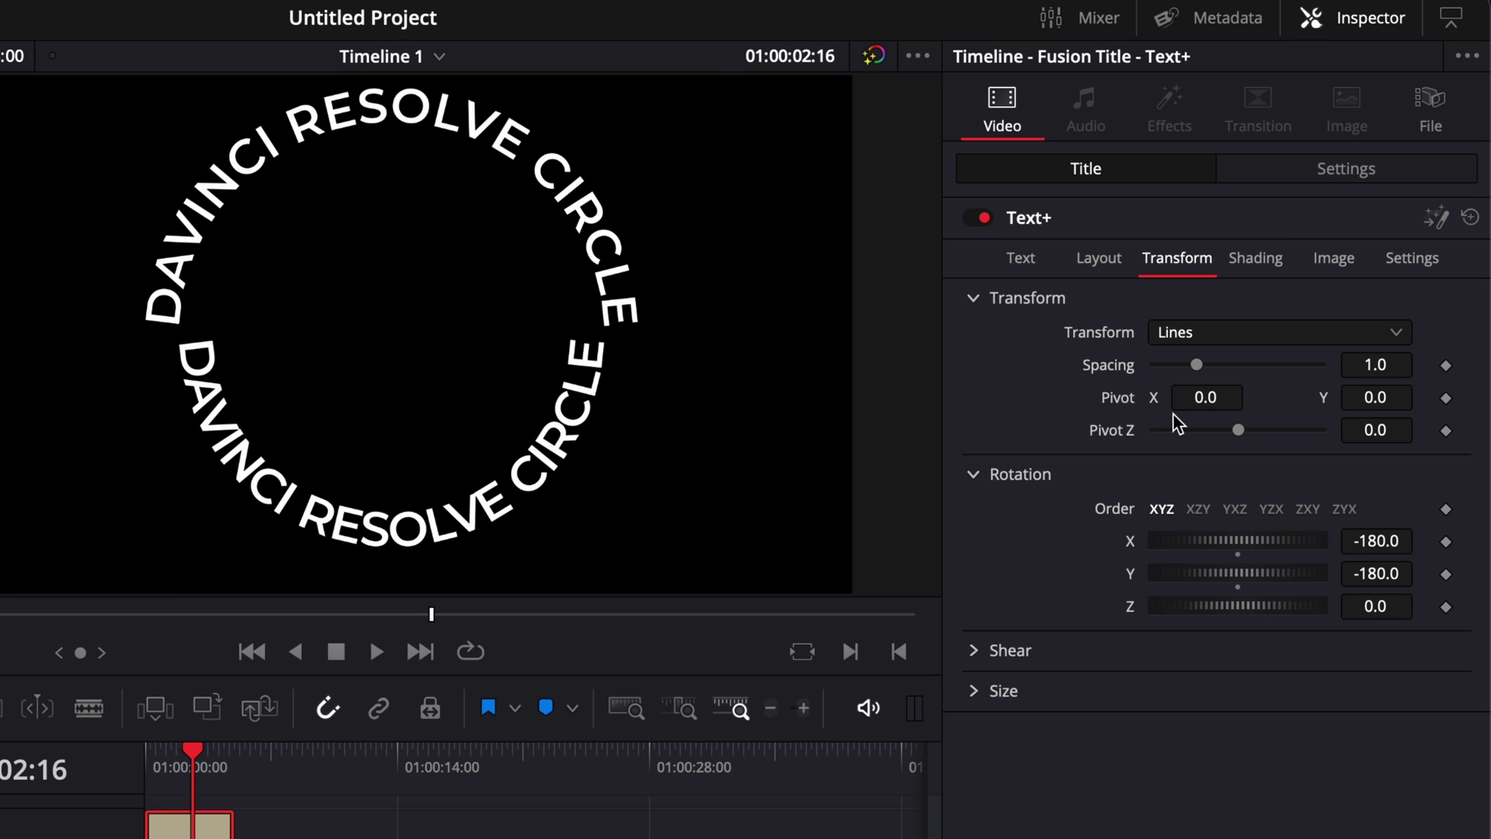
Step: Scrub the line pivot values, ending at Pivot X 0.419 and Pivot Y 0.018
{"action": "left_click_drag", "start_coordinate": [1210, 396], "coordinate": [1265, 396]}
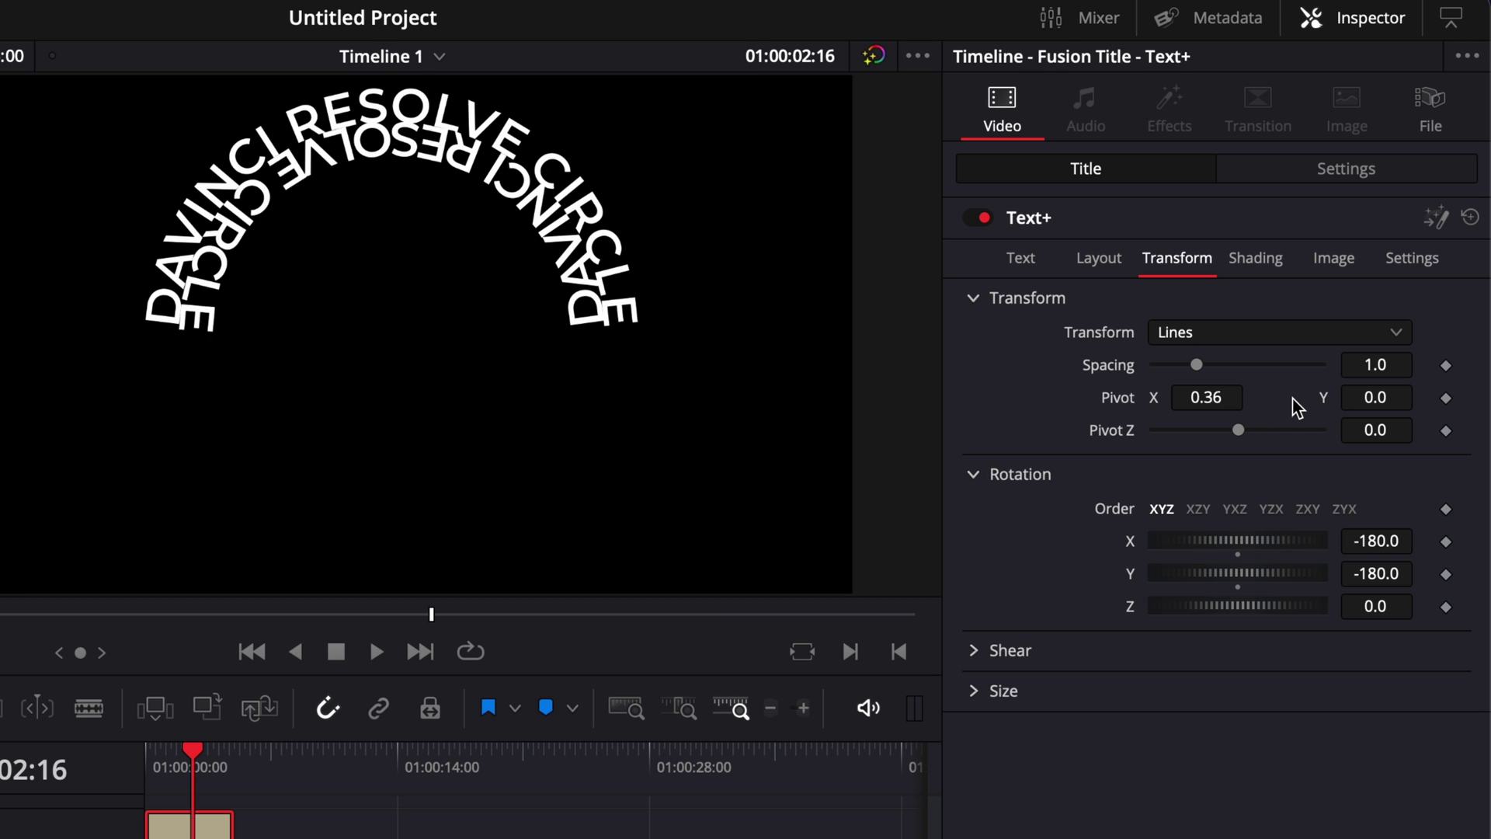
{"action": "mouse_move", "coordinate": [1368, 398]}
{"action": "left_mouse_down"}
{"action": "mouse_move", "coordinate": [1384, 397]}
{"action": "mouse_move", "coordinate": [1363, 397]}
{"action": "left_mouse_up"}
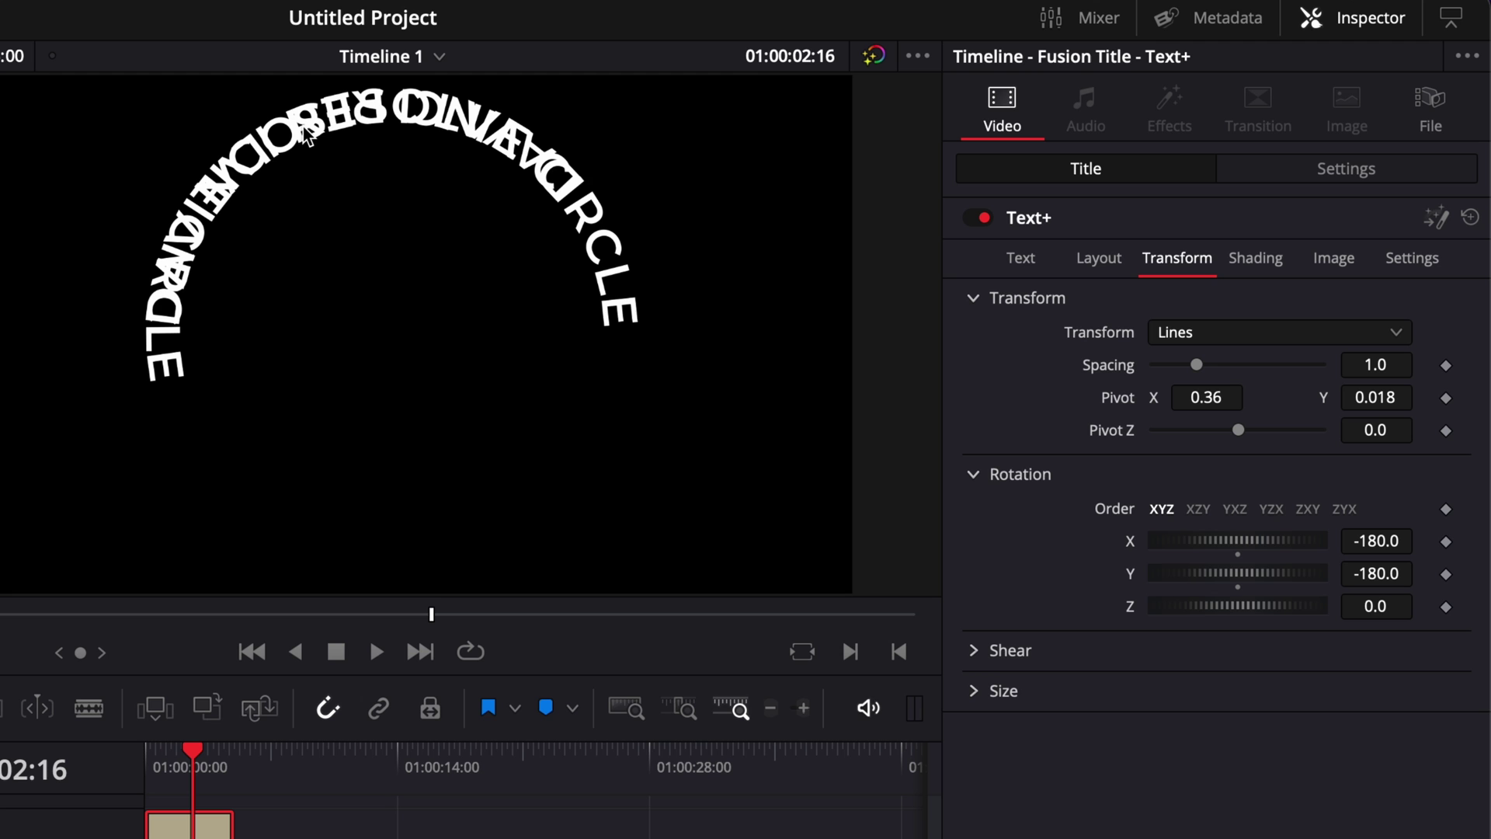
{"action": "left_click_drag", "start_coordinate": [1206, 397], "coordinate": [926, 397]}
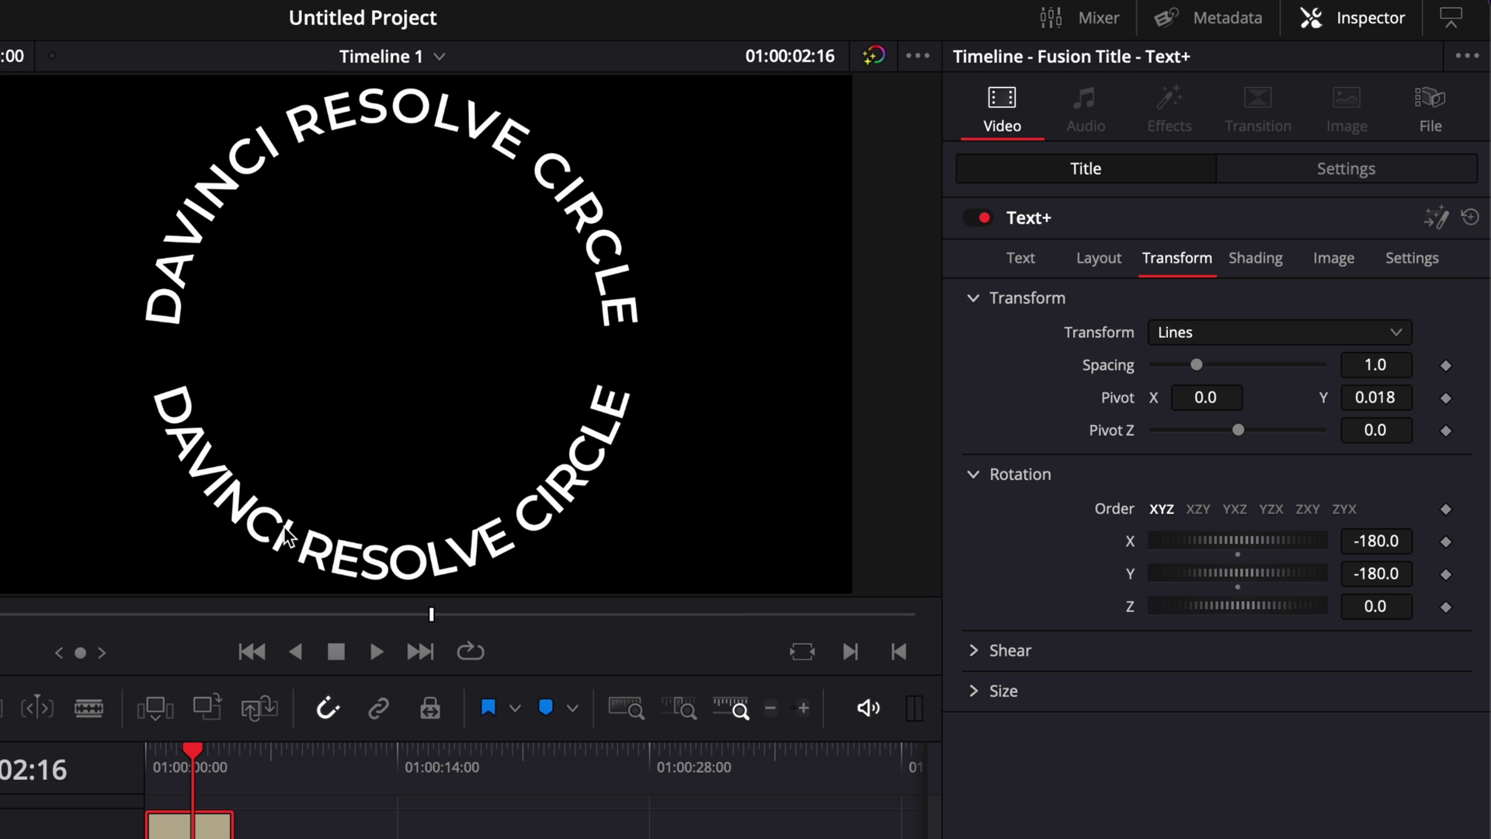
{"action": "left_click_drag", "start_coordinate": [1195, 397], "coordinate": [1333, 397]}
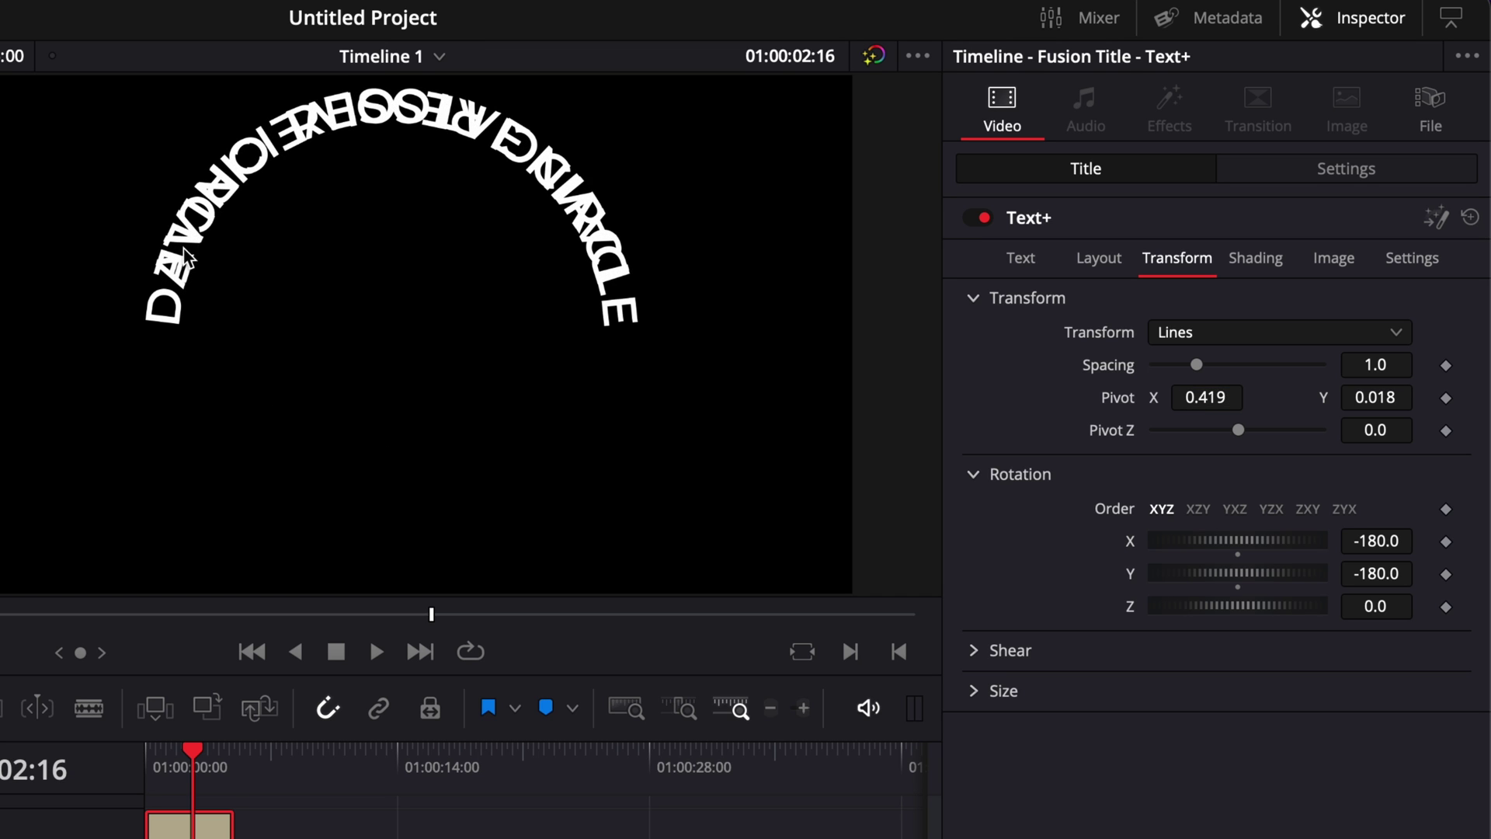
Step: Switch Transform to Characters and widen character spacing to 1.06
{"action": "left_click", "coordinate": [1206, 335]}
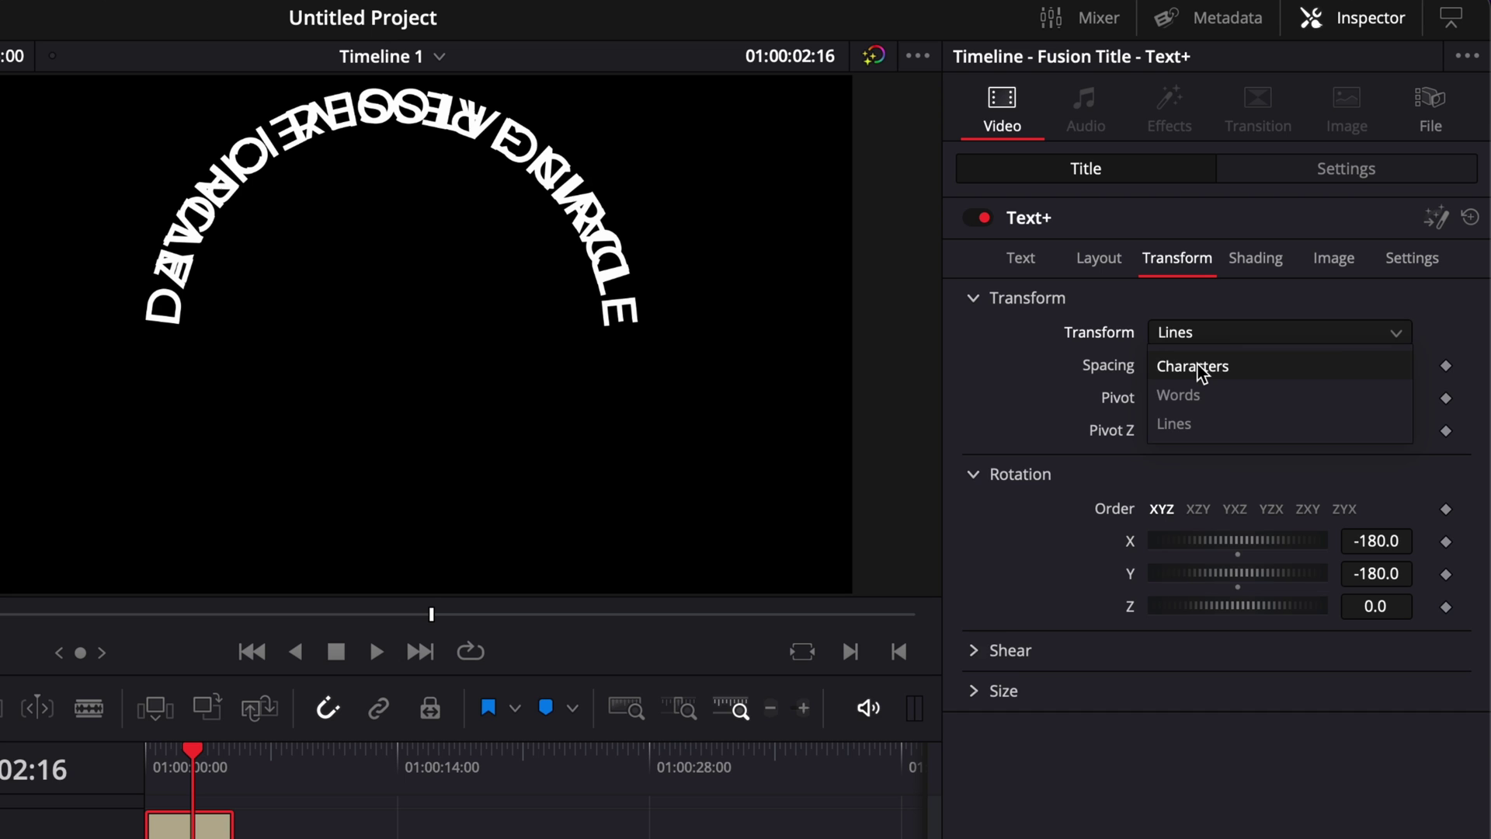
{"action": "left_click", "coordinate": [1196, 367]}
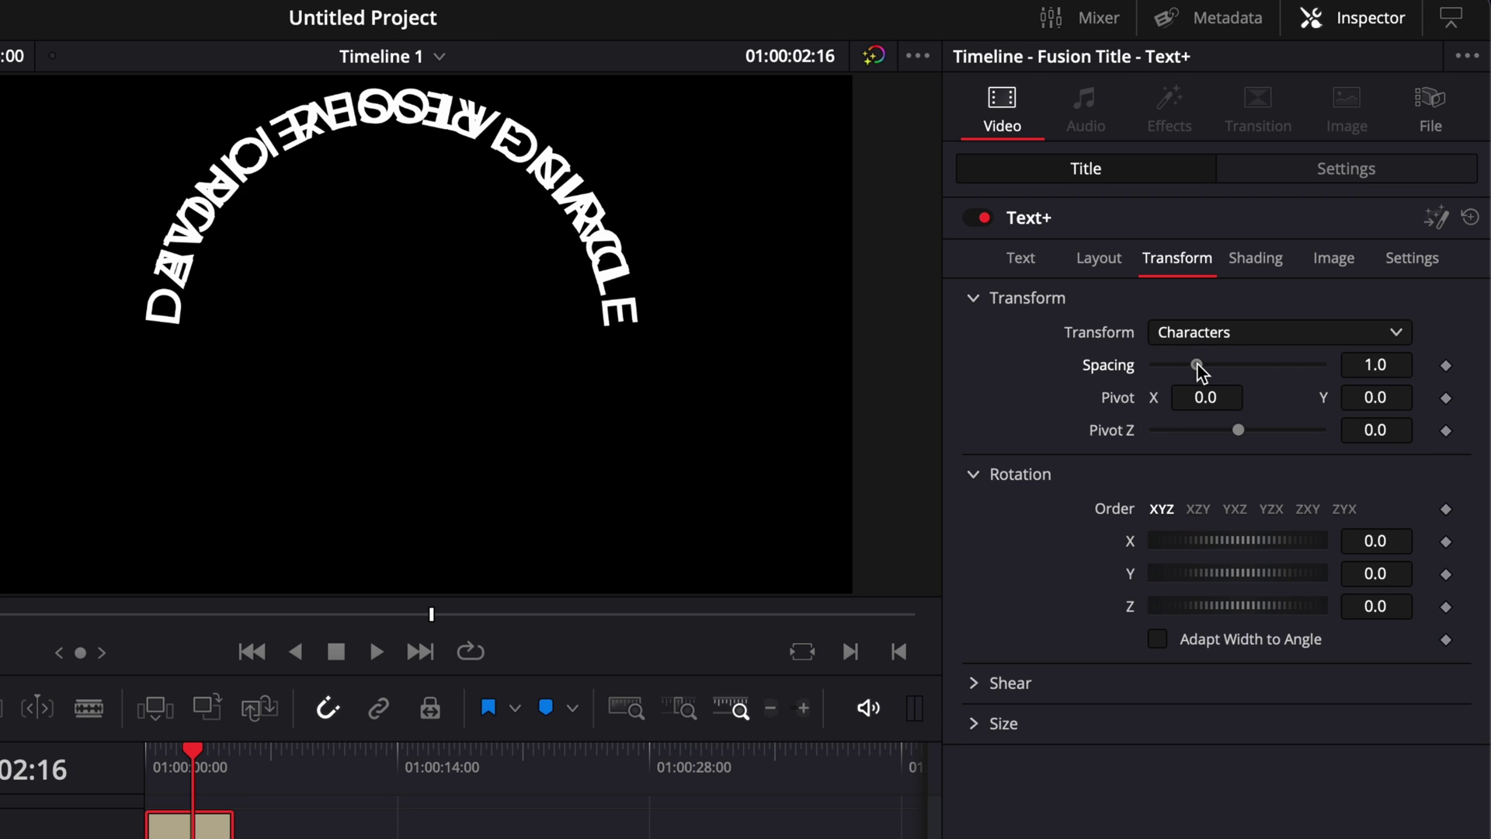
{"action": "left_click_drag", "start_coordinate": [1198, 363], "coordinate": [1200, 365]}
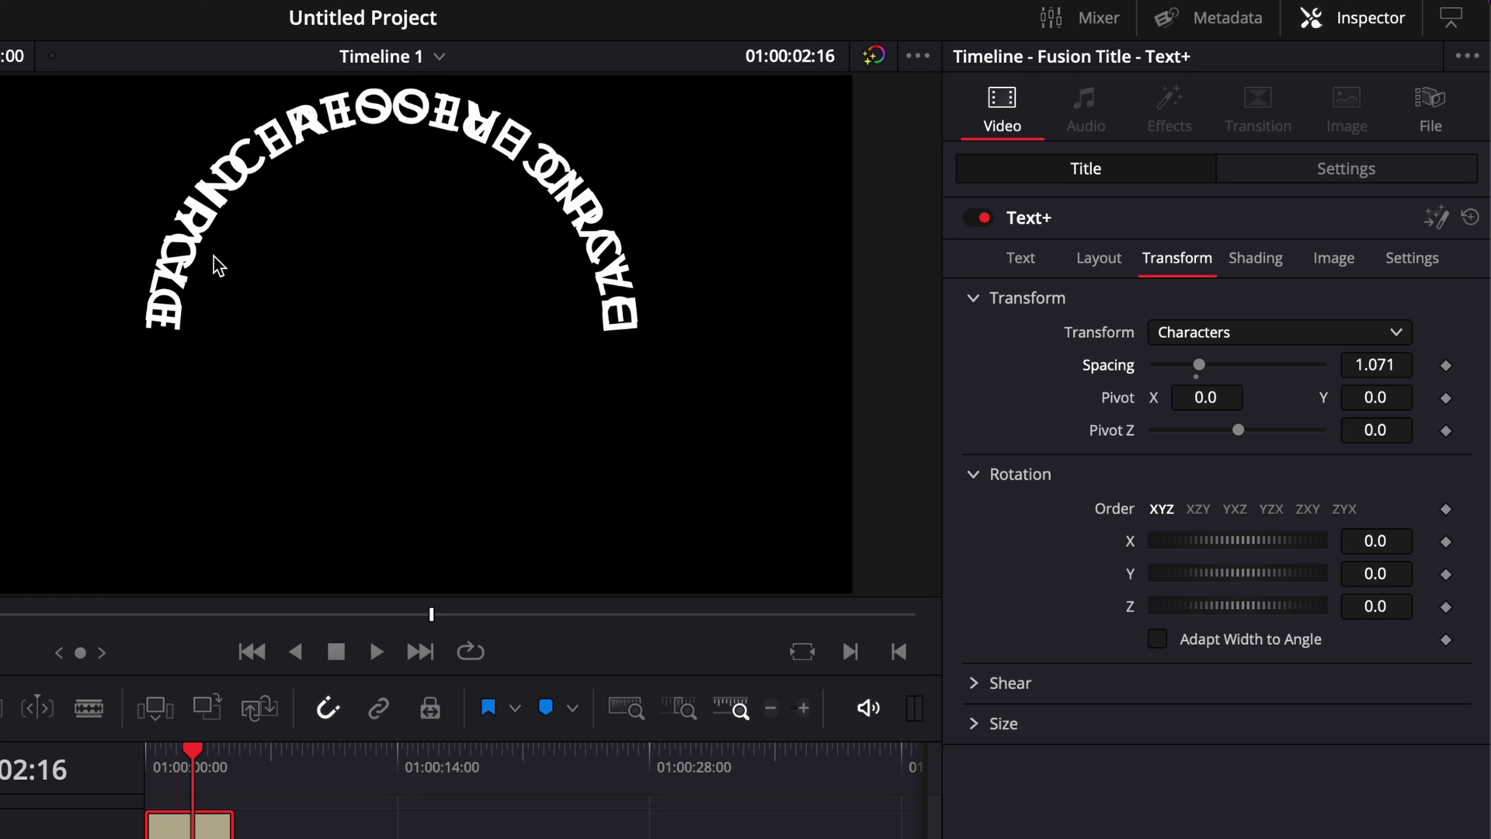
{"action": "scroll", "coordinate": [1375, 365], "scroll_direction": "down", "scroll_amount": 1}
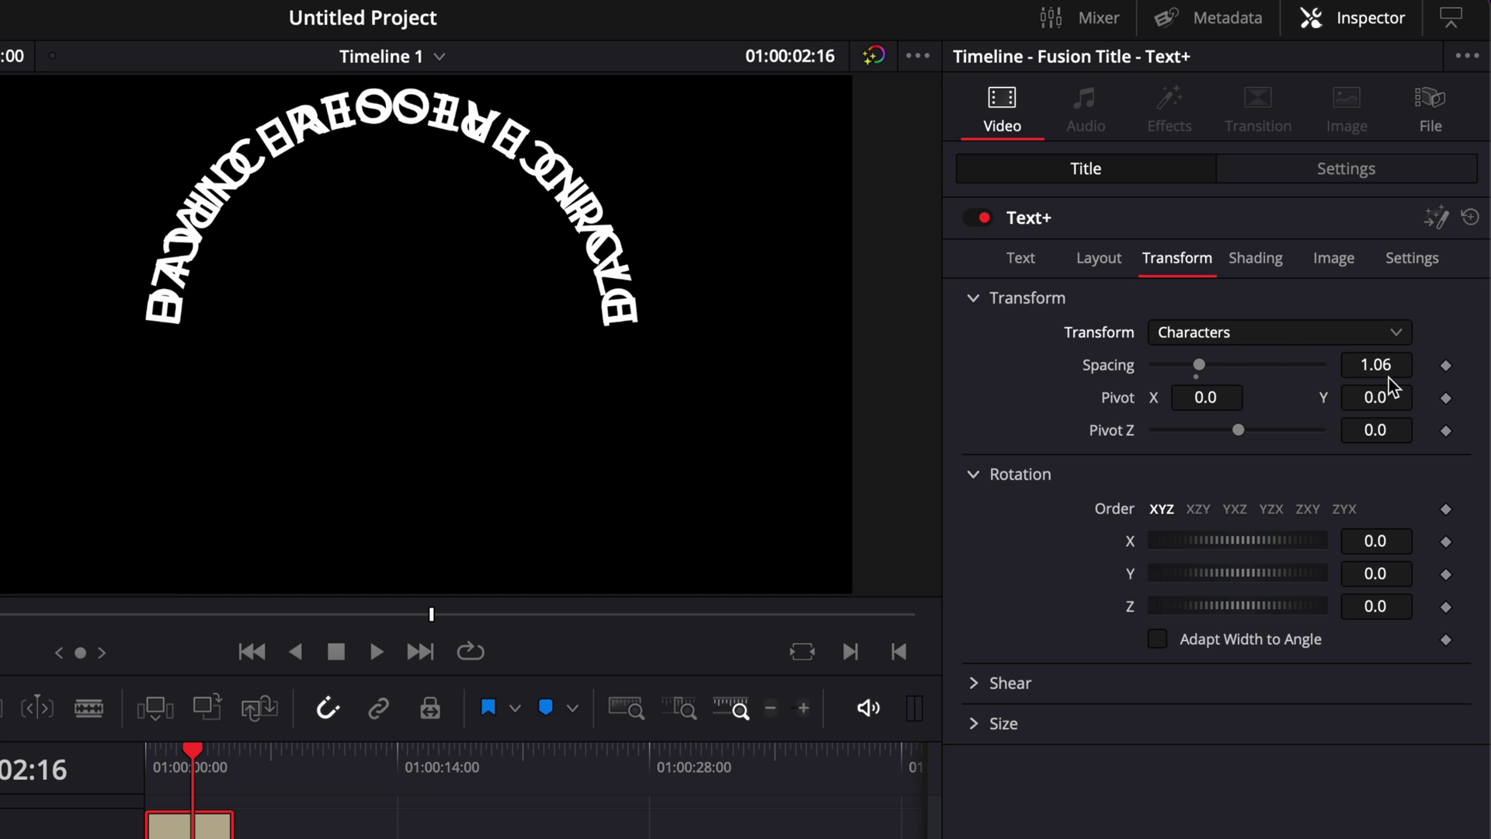
Step: Return Transform to Lines and reset Pivot X to 0
{"action": "left_click", "coordinate": [1256, 333]}
{"action": "left_click", "coordinate": [1214, 424]}
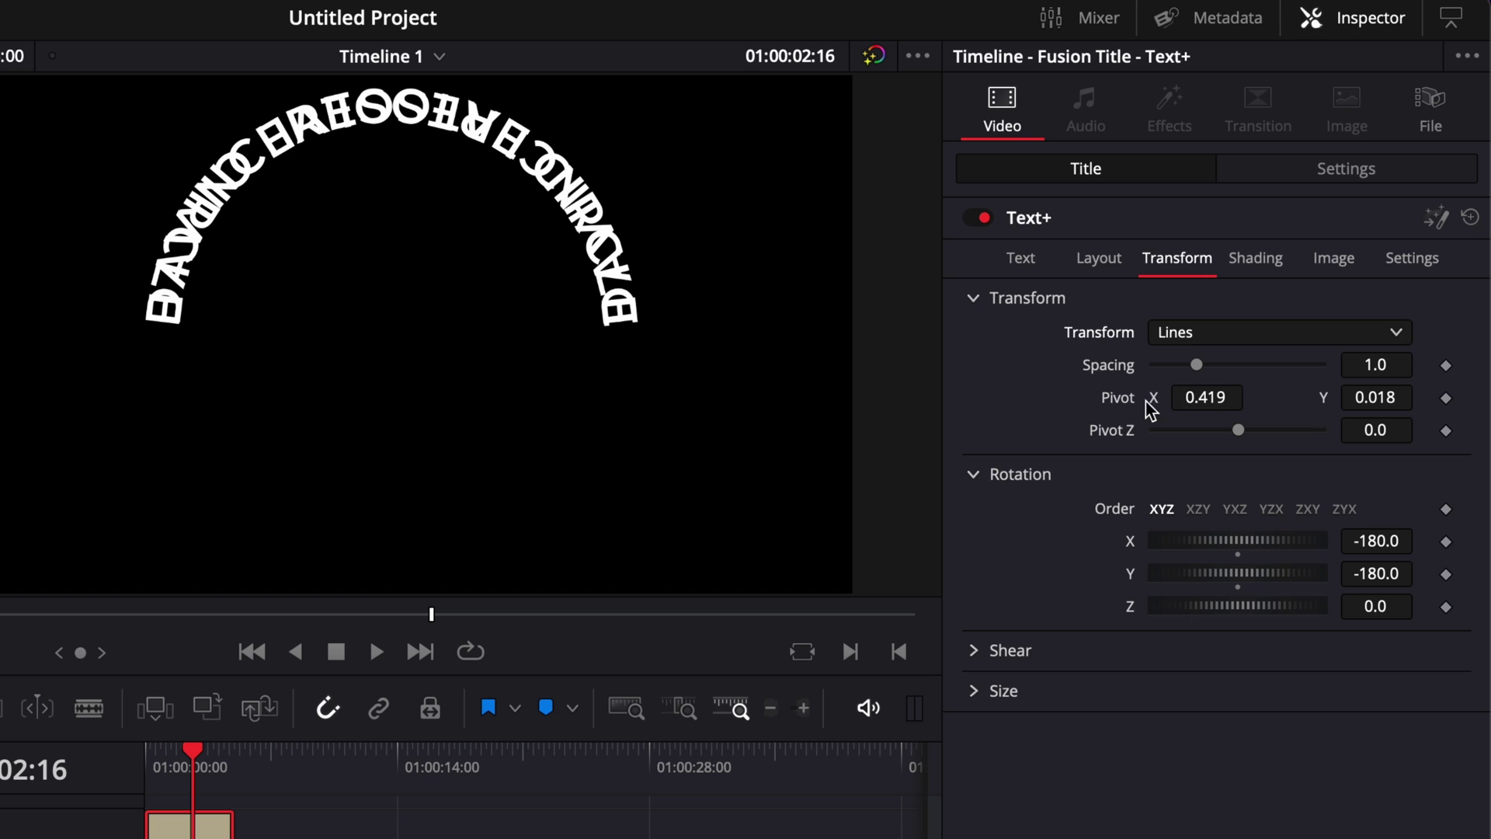
{"action": "left_click", "coordinate": [1216, 396]}
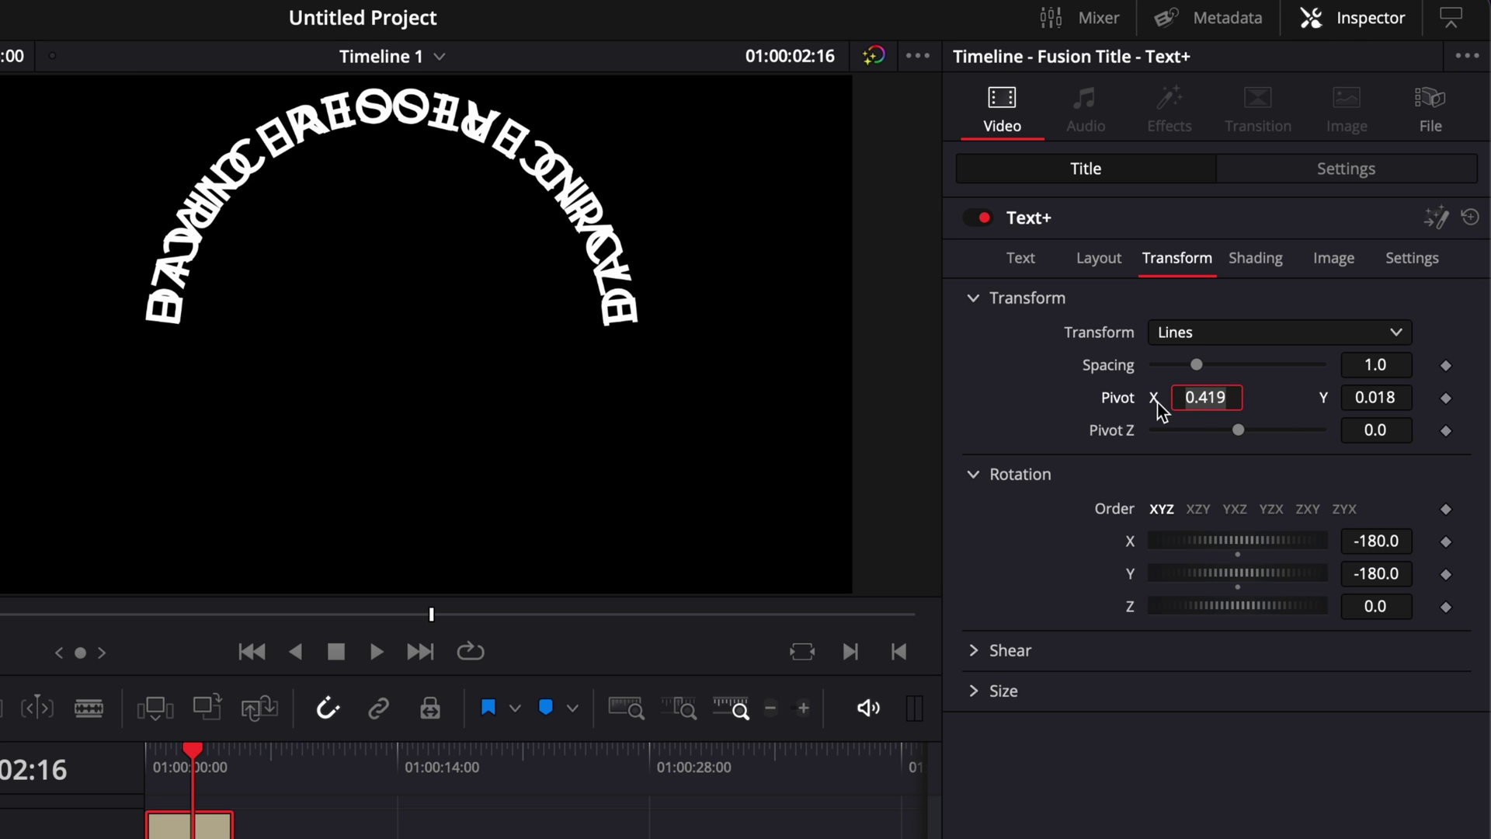
{"action": "type", "text": "0"}
{"action": "key", "text": "Tab"}
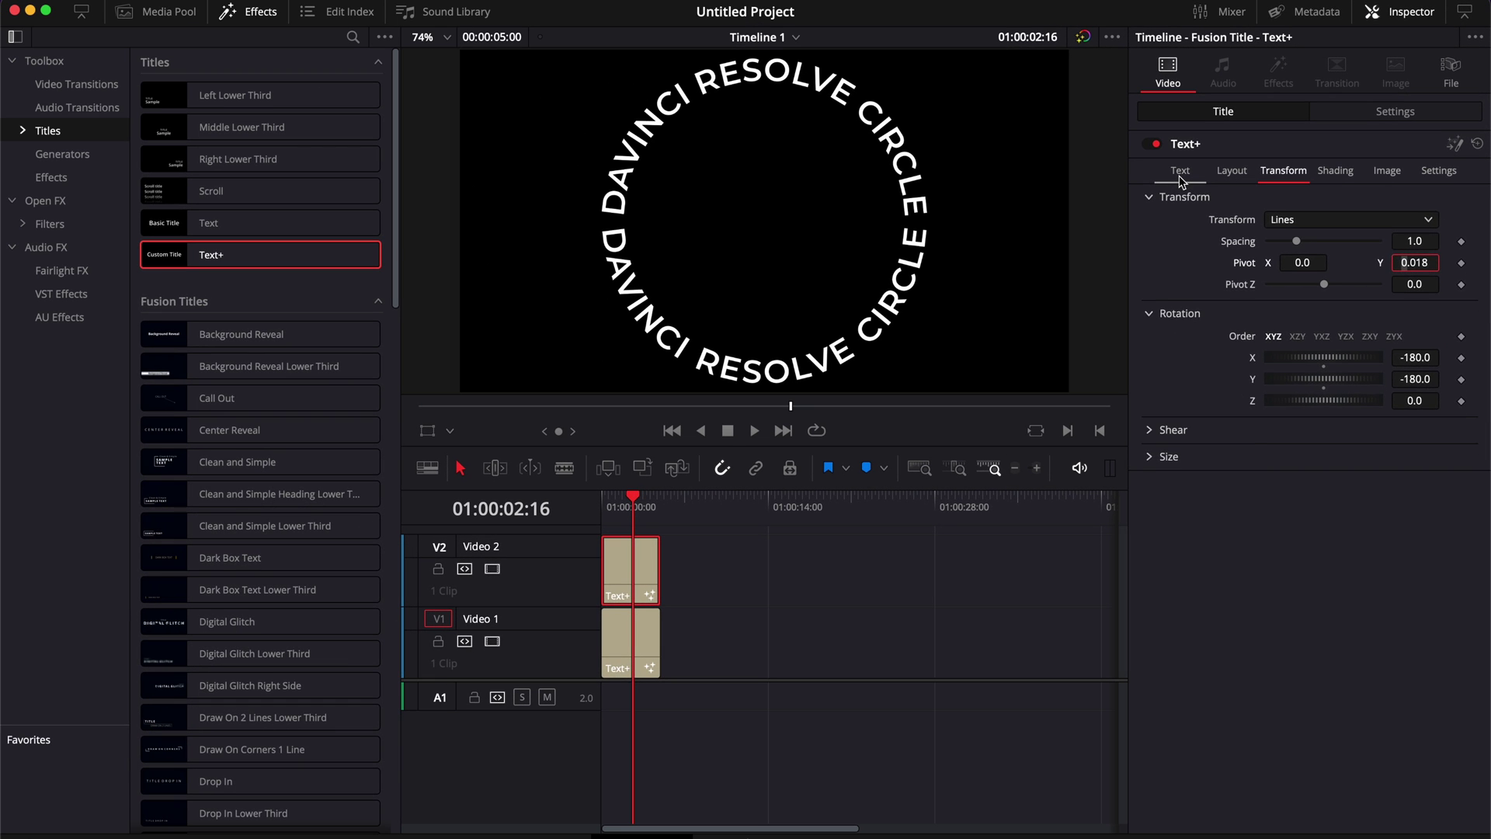
Step: Select both Text+ title clips and merge them into Compound Clip 1
{"action": "left_click", "coordinate": [1020, 264]}
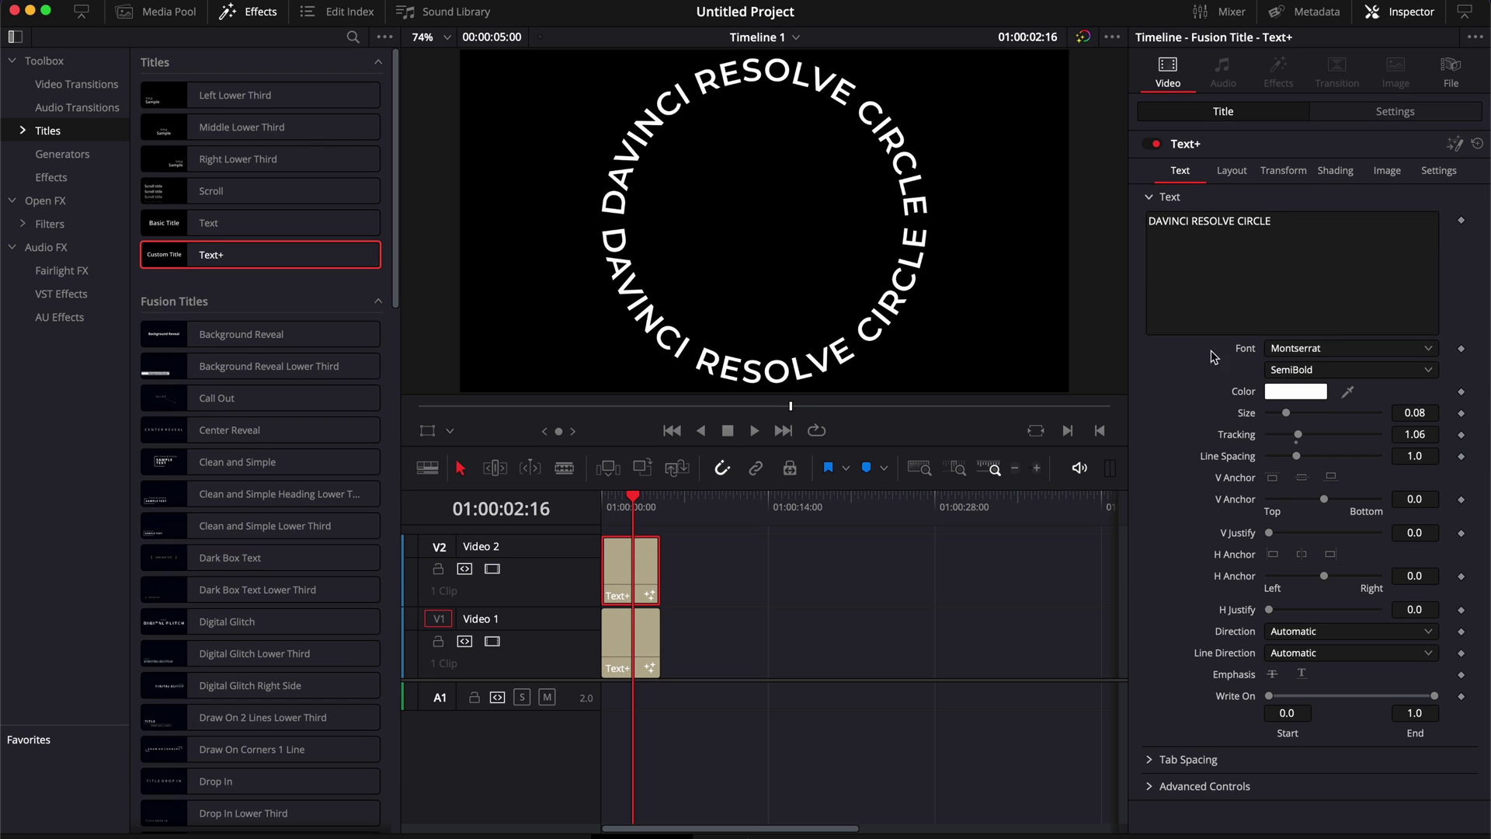
{"action": "mouse_move", "coordinate": [1436, 700]}
{"action": "left_mouse_down"}
{"action": "mouse_move", "coordinate": [1292, 703]}
{"action": "mouse_move", "coordinate": [1448, 715]}
{"action": "left_mouse_up"}
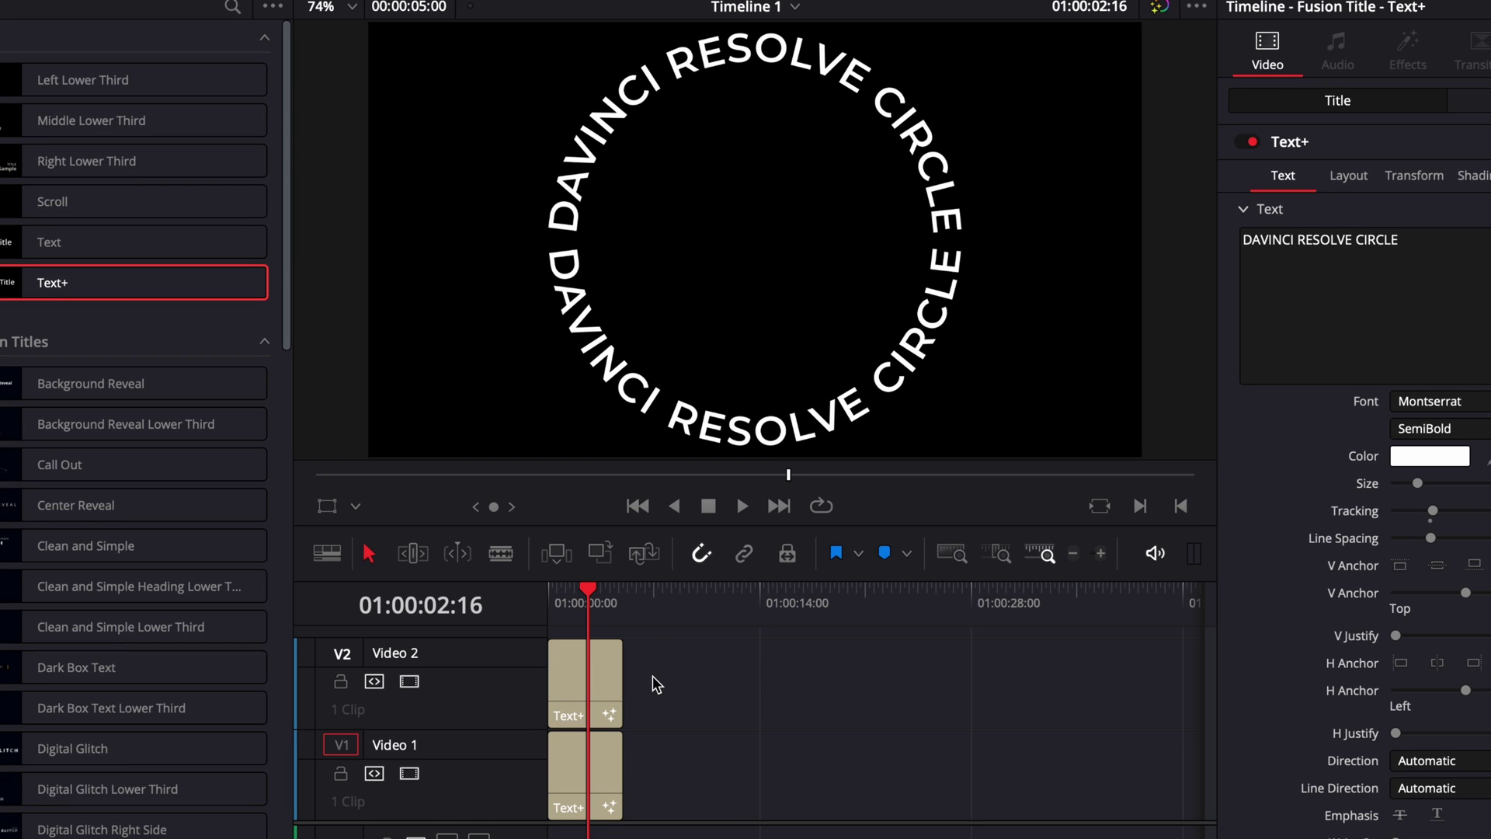
{"action": "left_click_drag", "start_coordinate": [669, 678], "coordinate": [595, 775]}
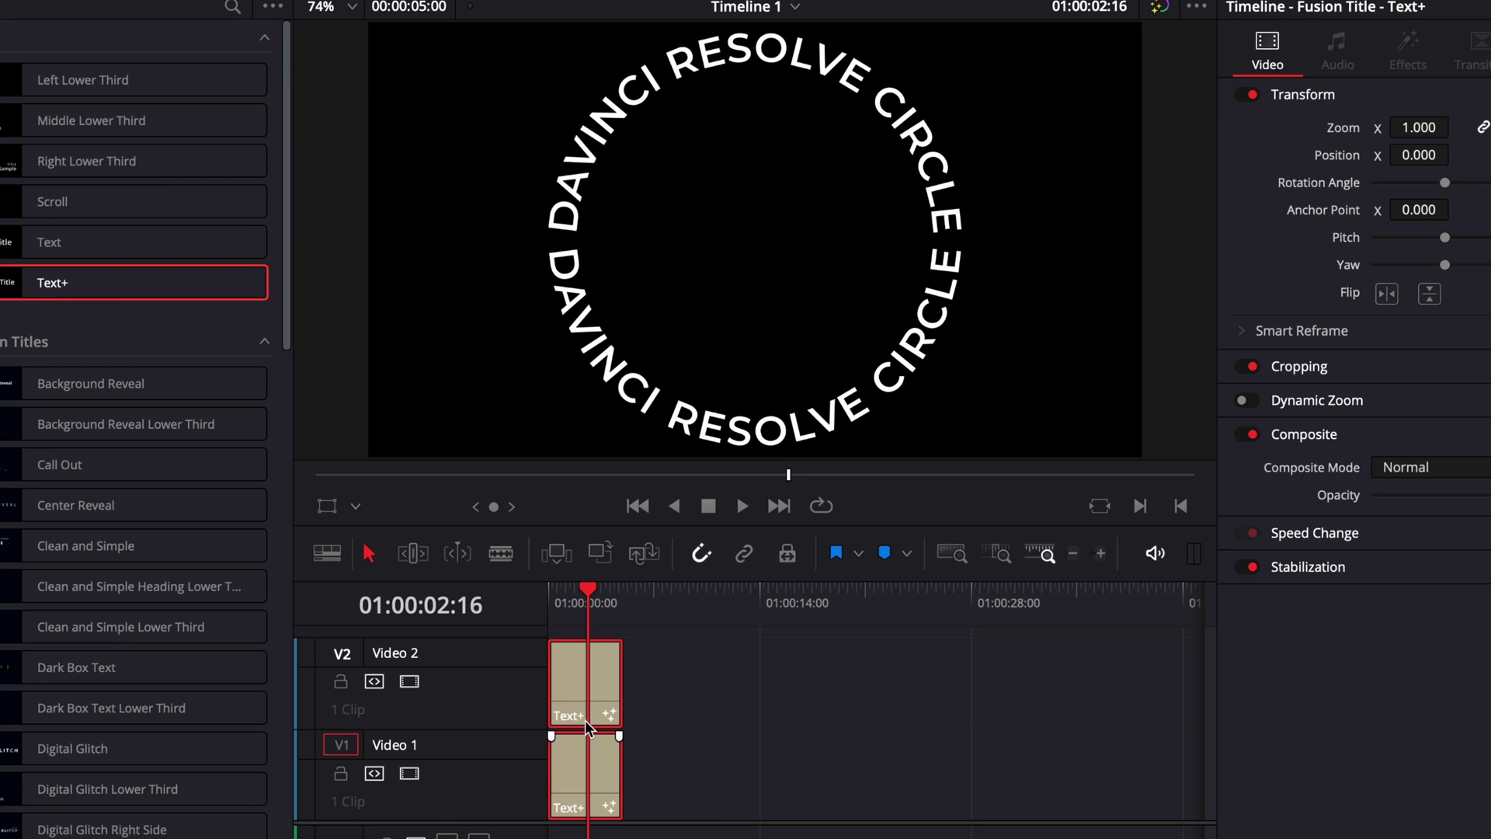
{"action": "right_click", "coordinate": [577, 687]}
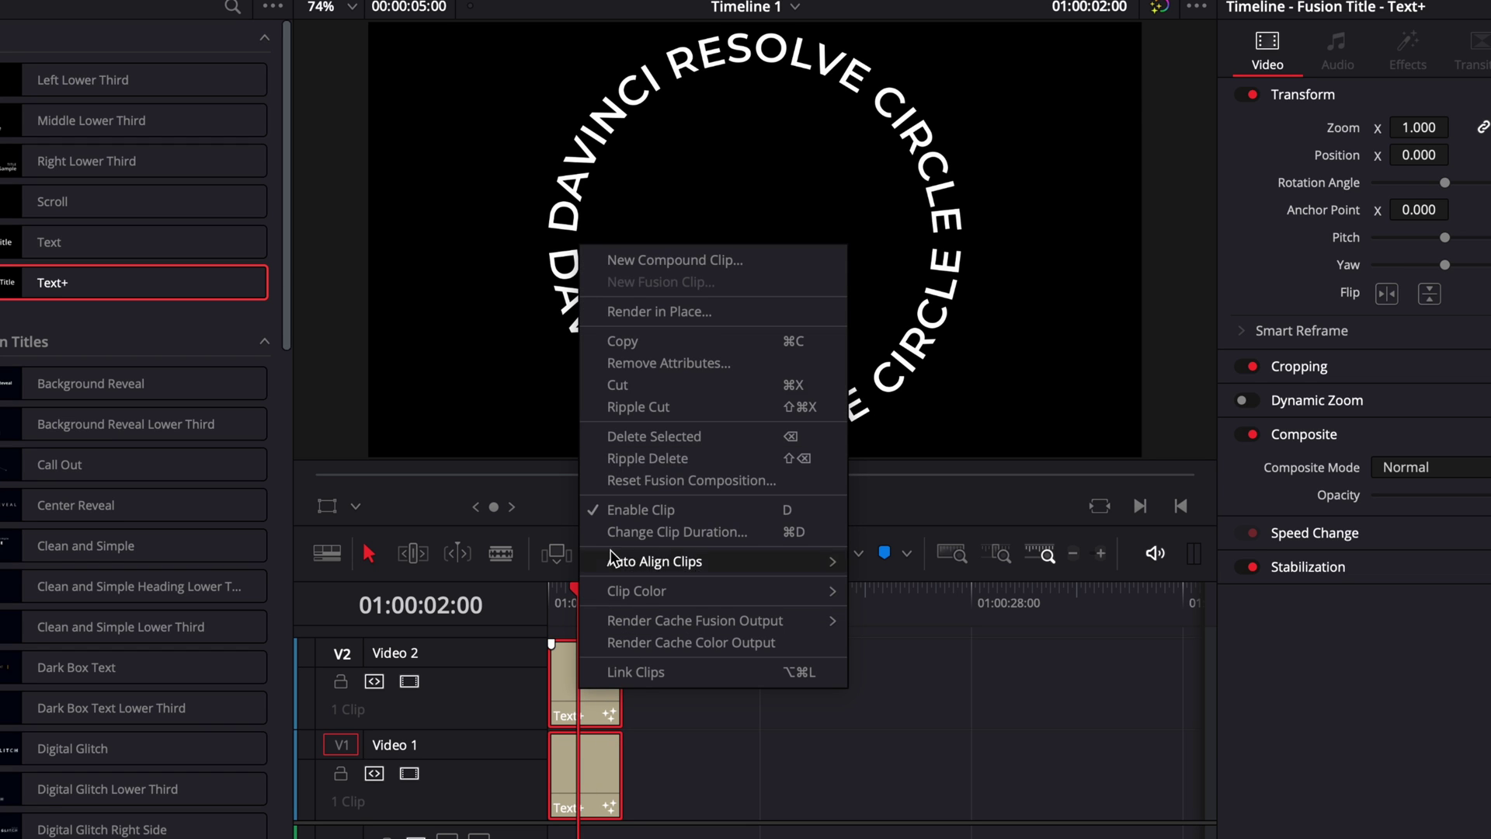
{"action": "left_click", "coordinate": [633, 268]}
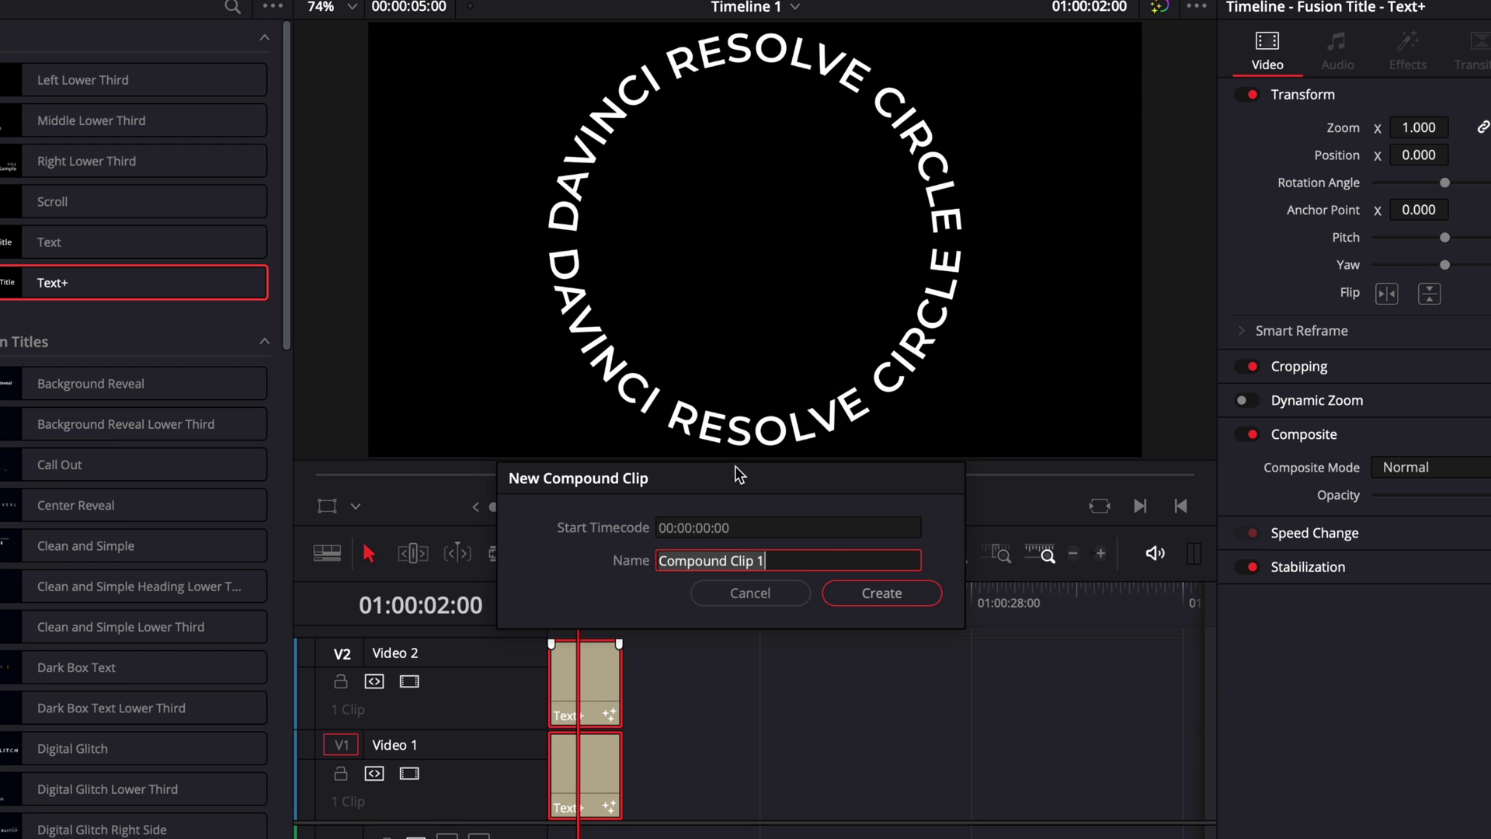
{"action": "left_click", "coordinate": [874, 594]}
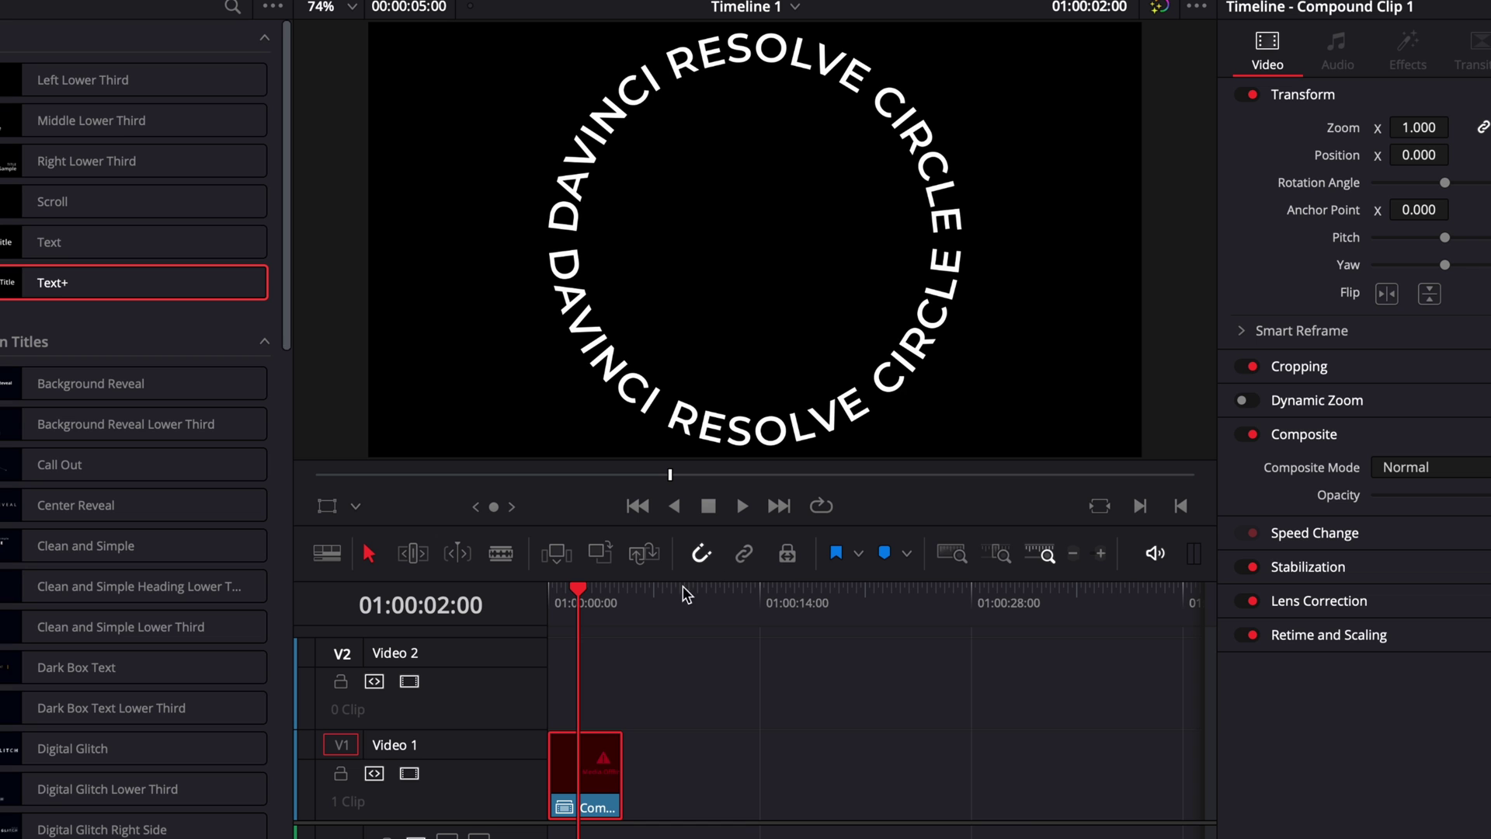
Step: Keyframe the compound clip's Rotation Angle at 0 at the start and 360 at 01:00:05:00
{"action": "left_click_drag", "start_coordinate": [578, 590], "coordinate": [542, 605]}
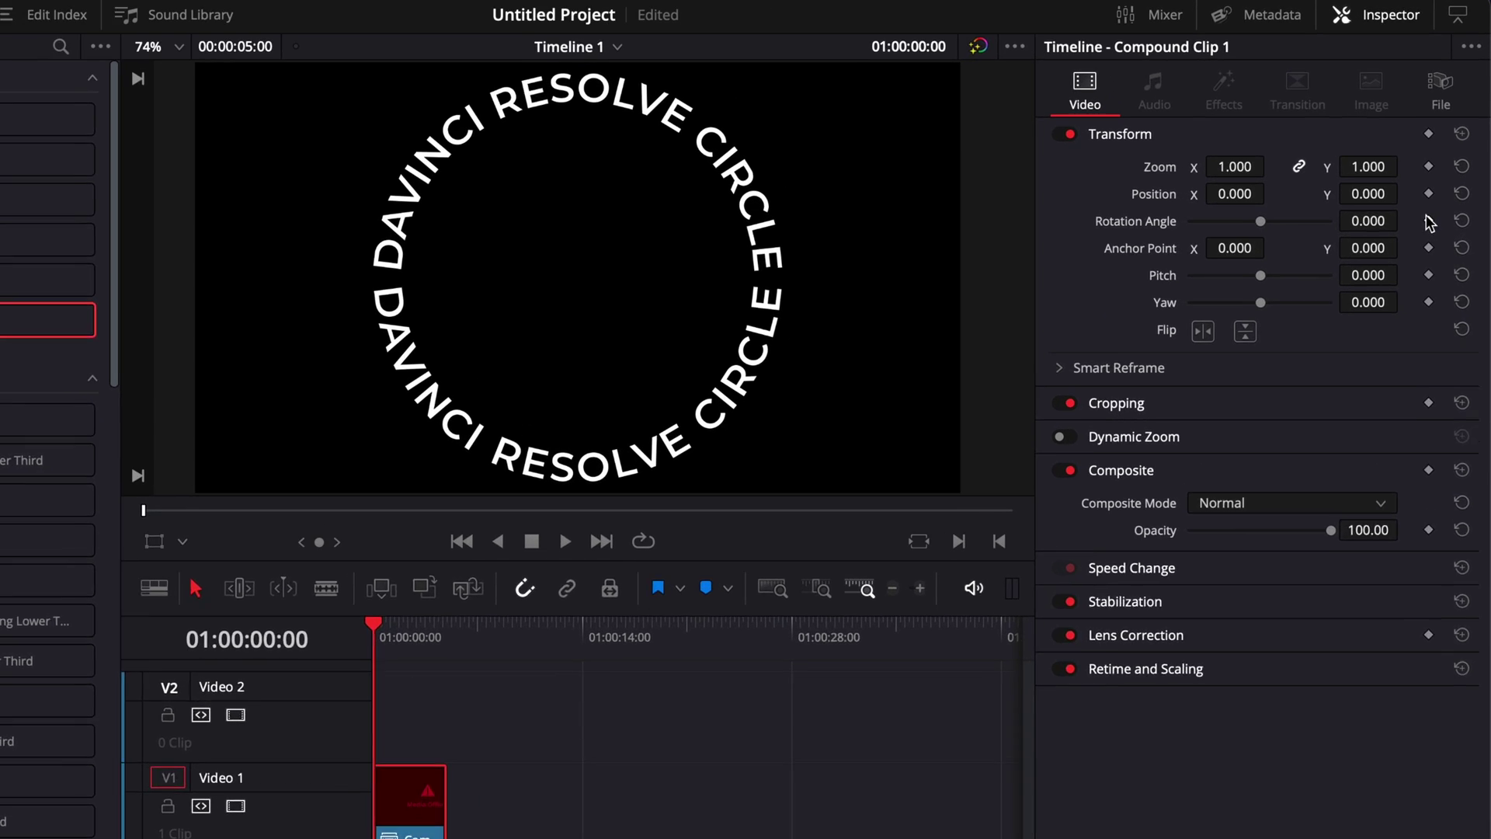
{"action": "left_click", "coordinate": [1441, 176]}
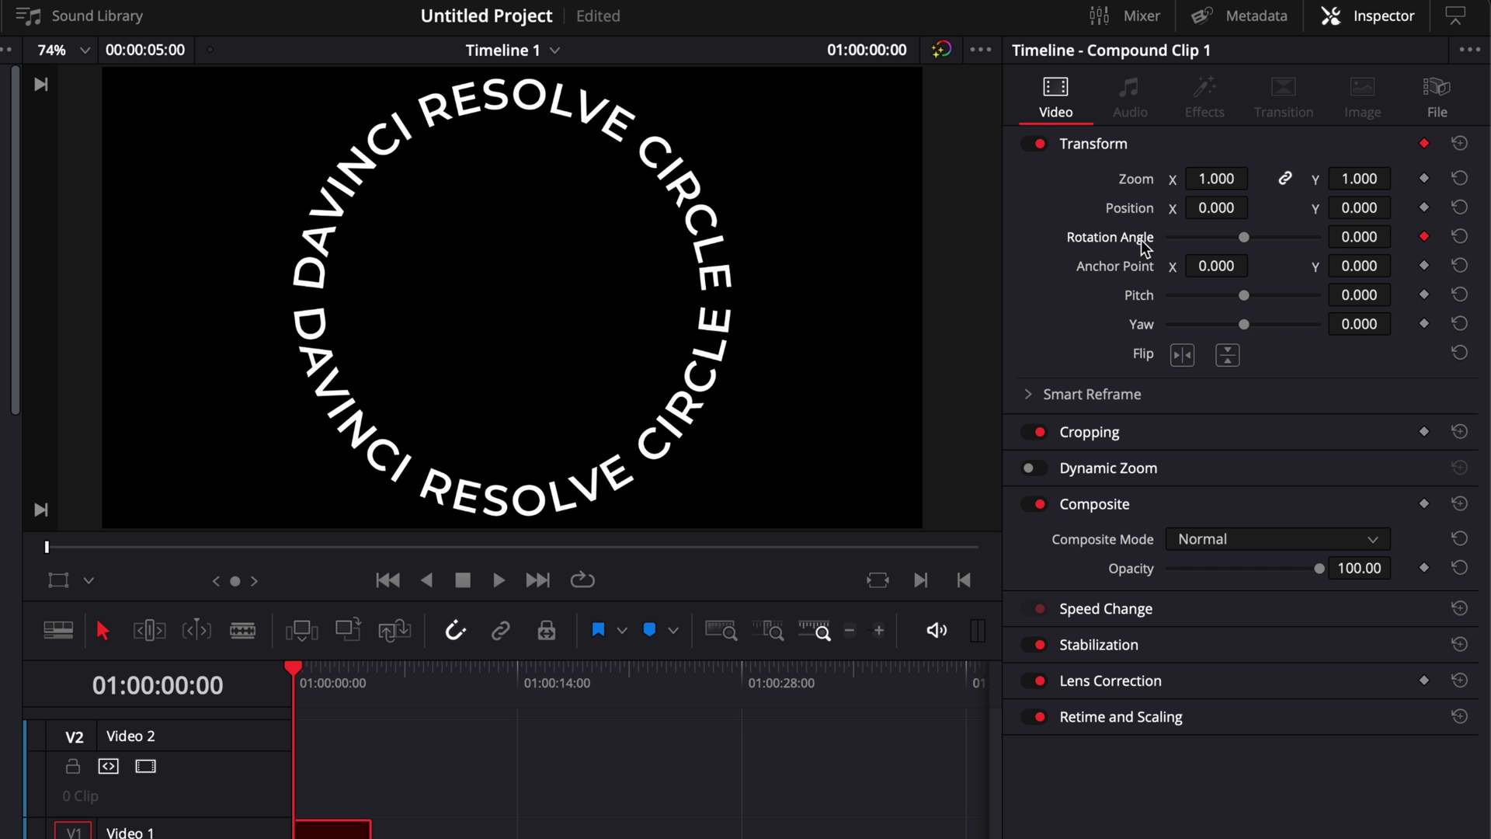
{"action": "left_click", "coordinate": [369, 684]}
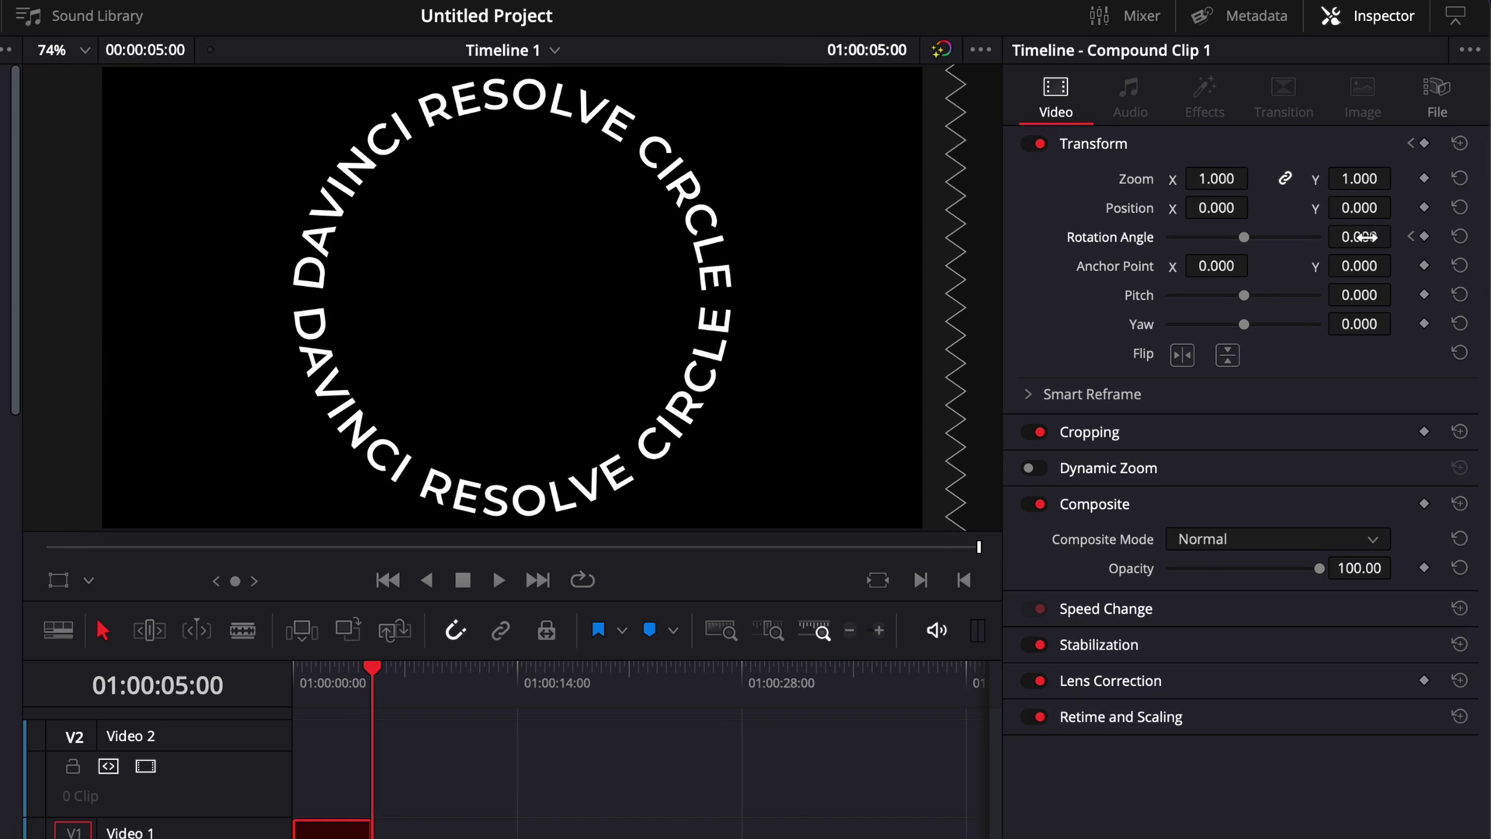
{"action": "left_click", "coordinate": [1398, 175]}
{"action": "type", "text": "3"}
{"action": "key", "text": "Return"}
{"action": "left_click", "coordinate": [1424, 236]}
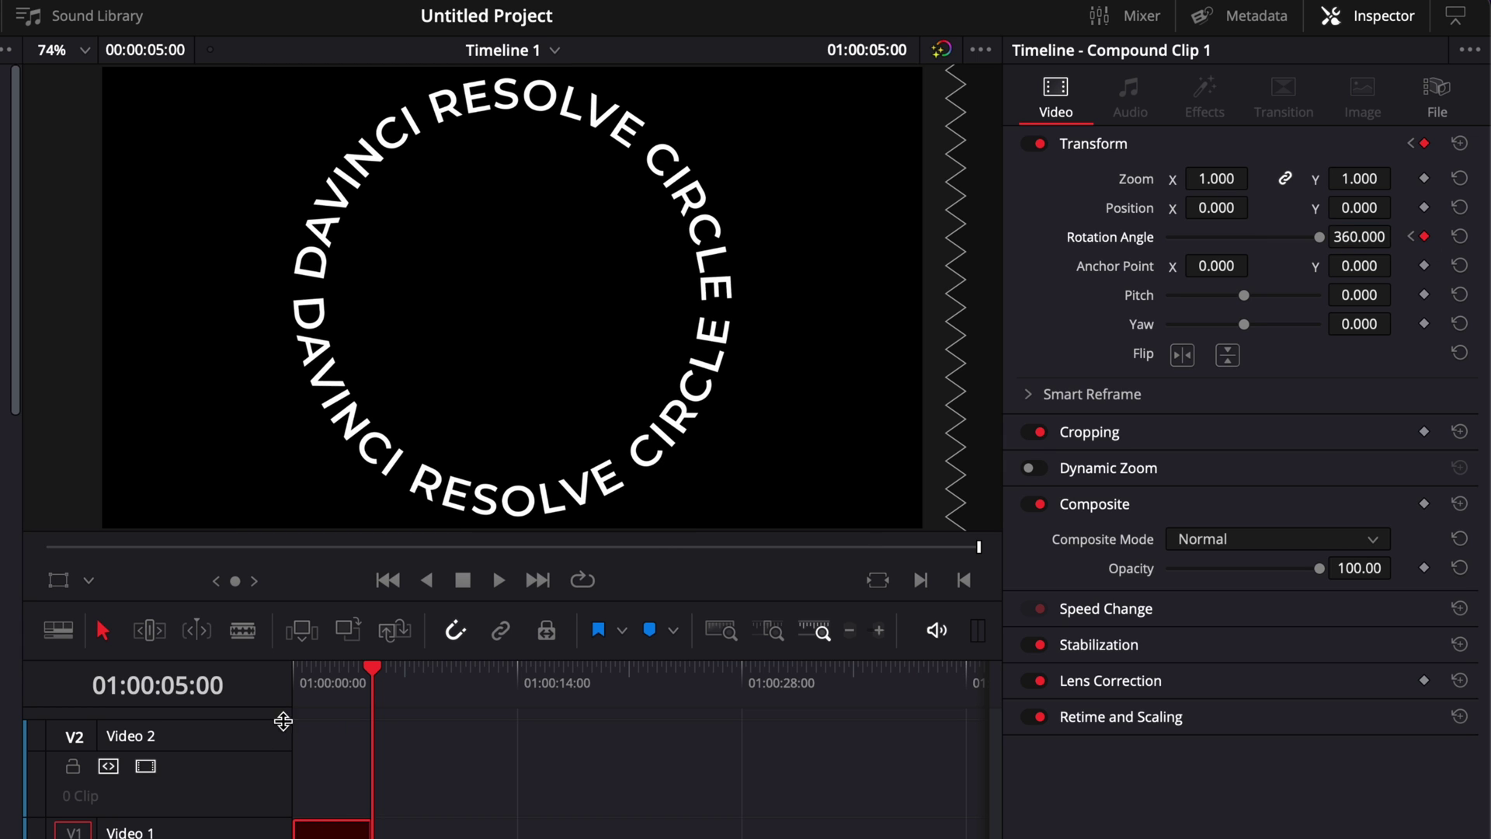
Step: Play the timeline from the start and stop about three seconds in, with the text ring past 225 degrees
{"action": "left_click", "coordinate": [304, 693]}
{"action": "key", "text": "space"}
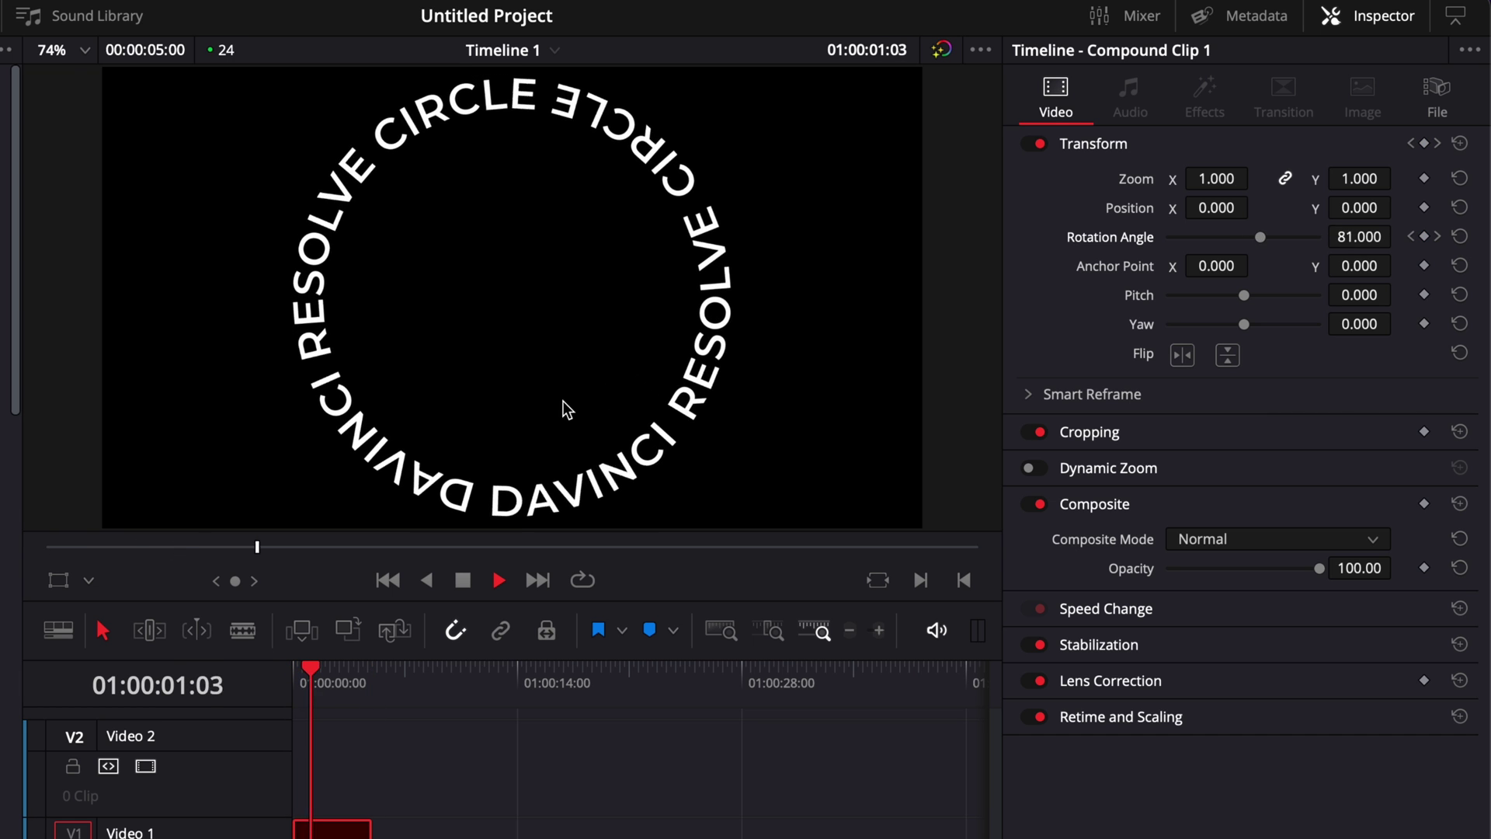
{"action": "key", "text": "space"}
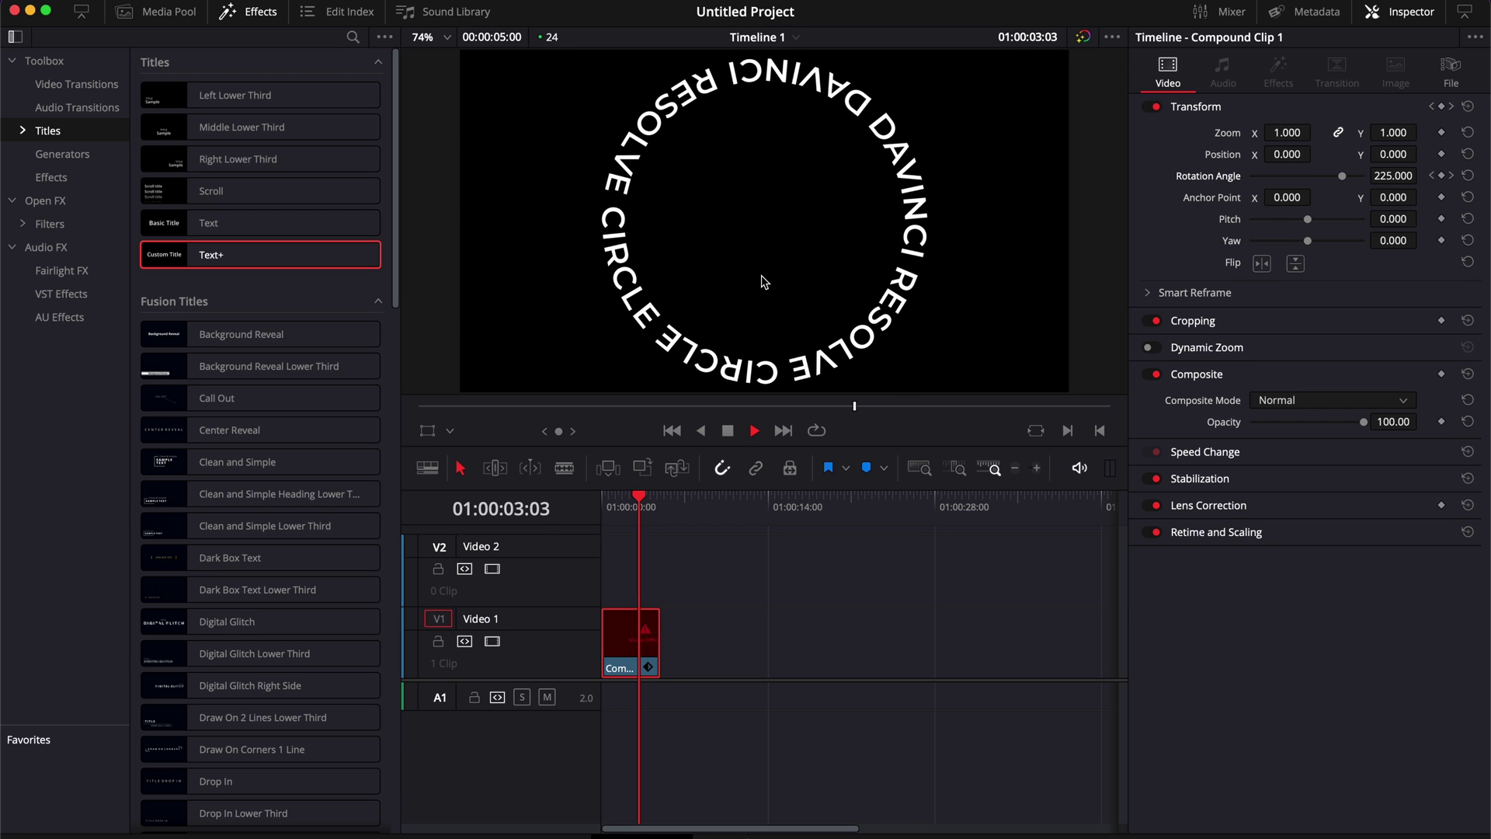